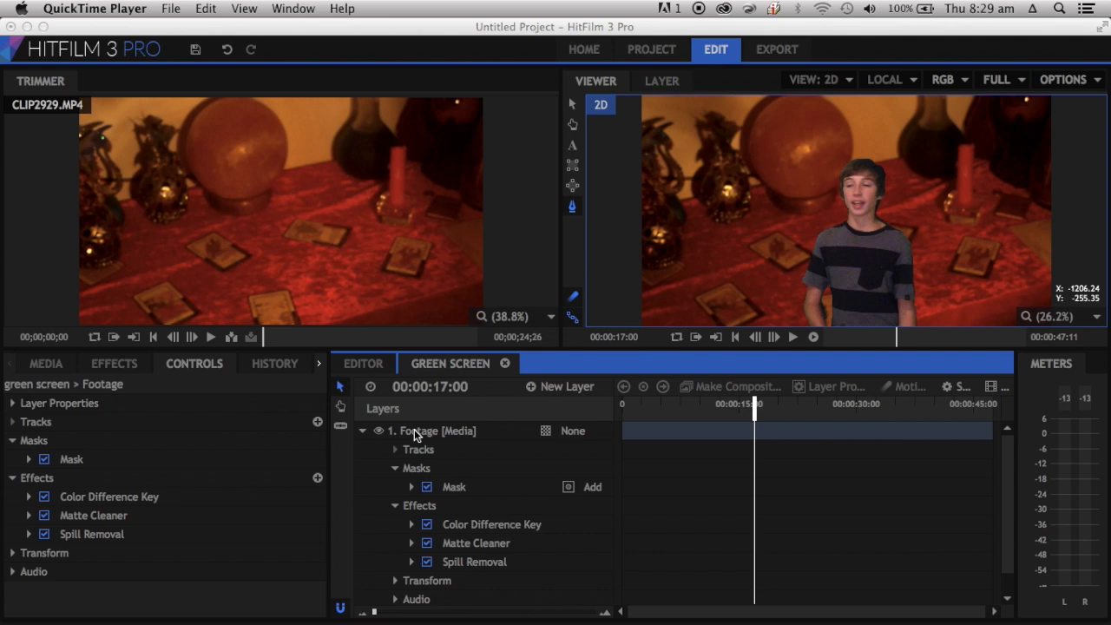
- Close the GREEN SCREEN composite shot and delete all four clips from the timeline
click(505, 363)
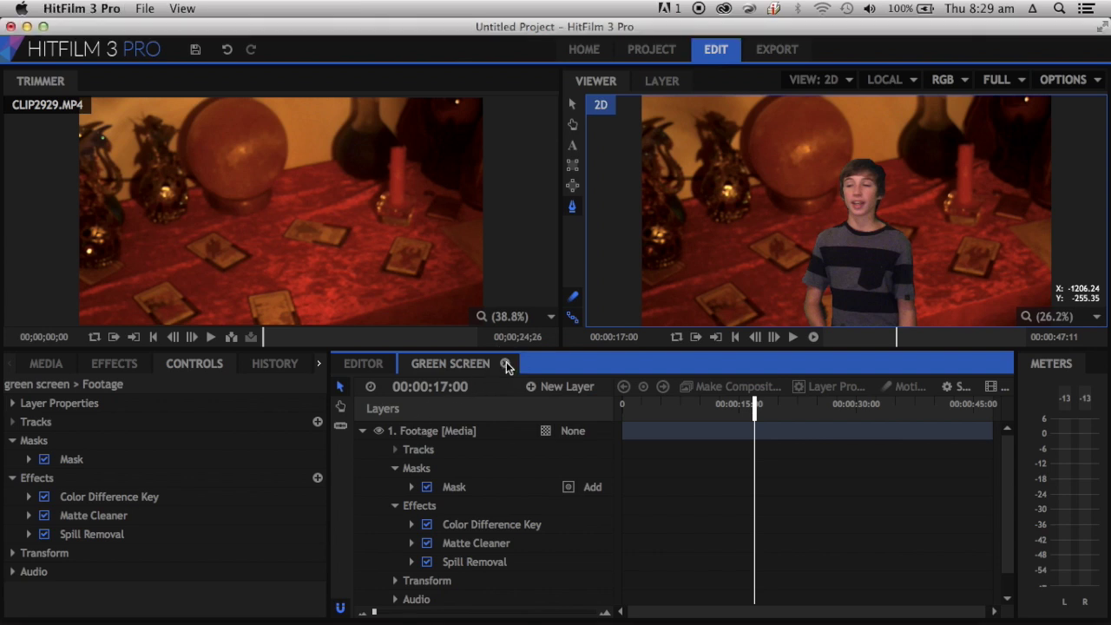
click(505, 363)
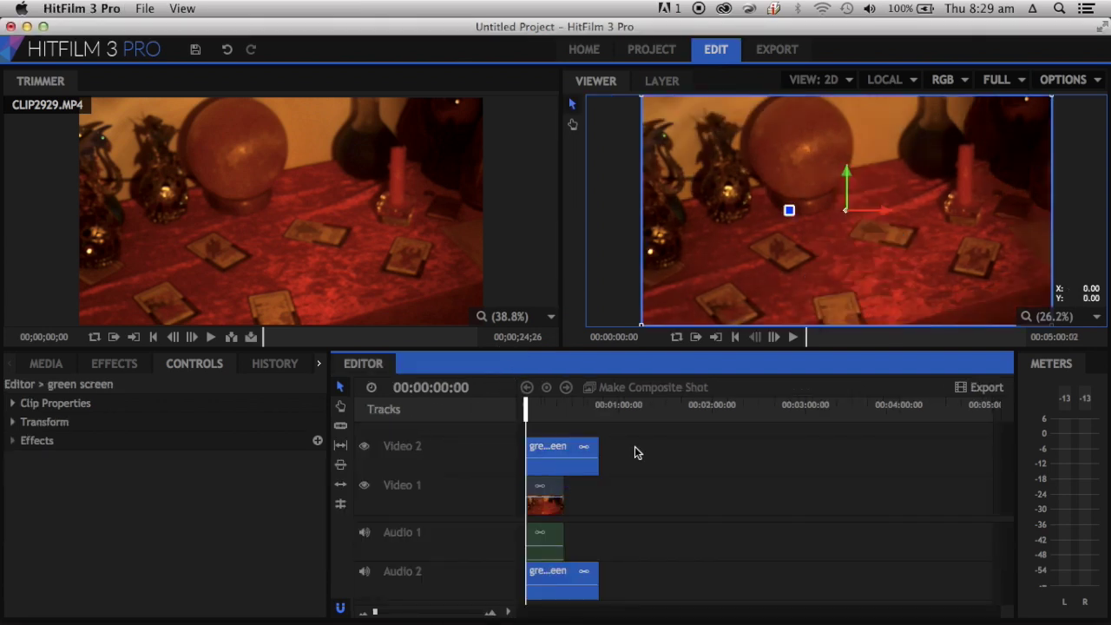
drag(636, 447, 556, 570)
key(Delete)
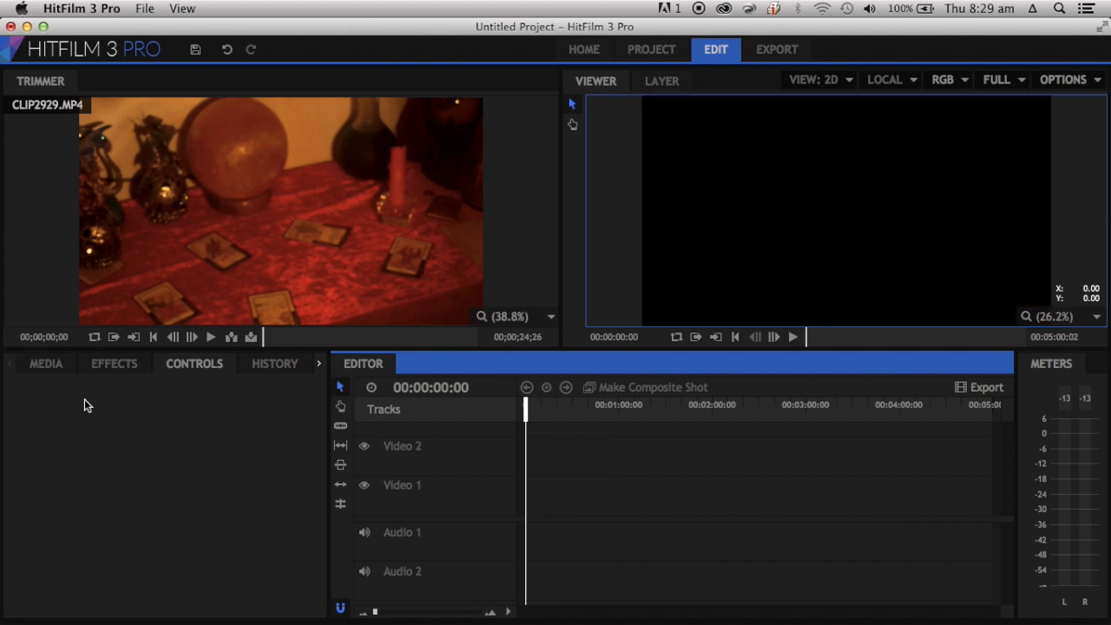
- Remove the old media items from the project so only IMG_4083.MOV remains
click(47, 363)
scroll(86, 489, down, 2)
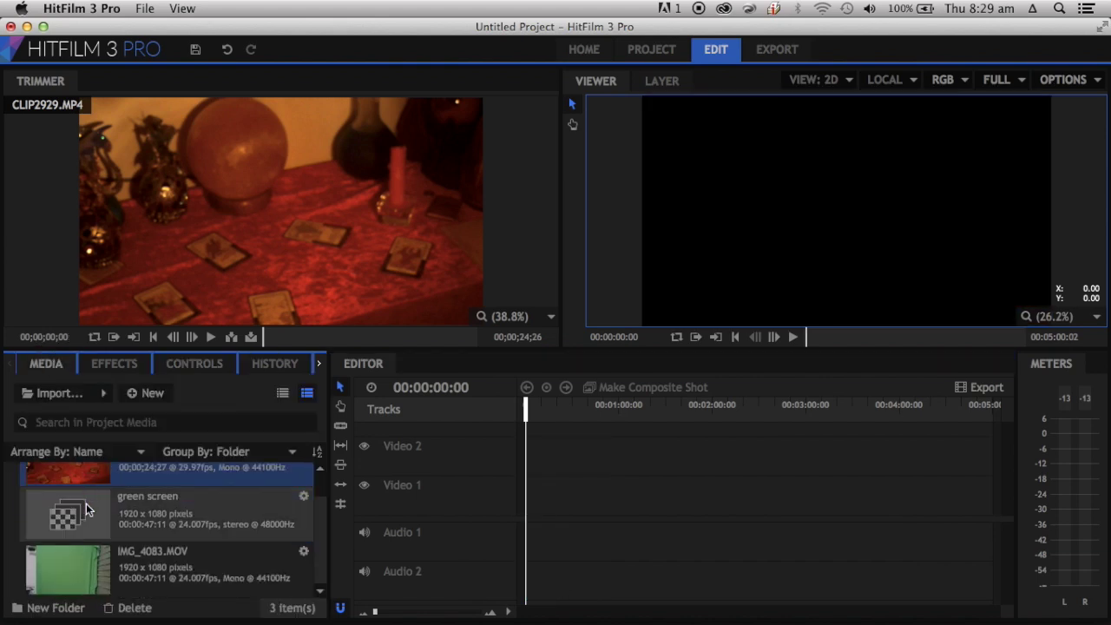
key(Delete)
key(Return)
key(Delete)
click(649, 336)
click(90, 484)
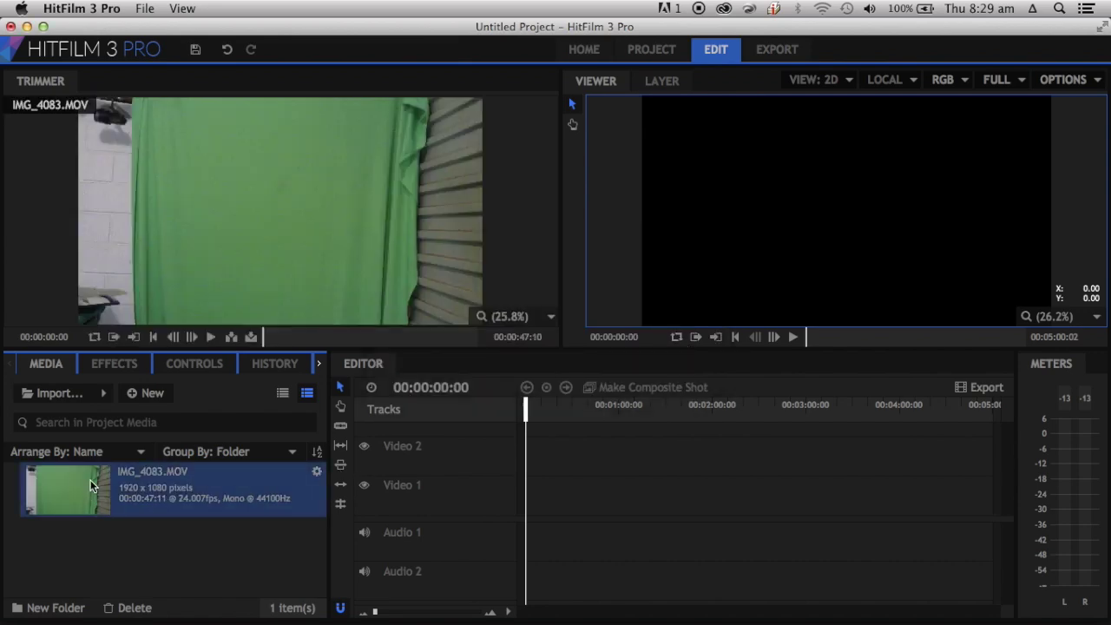
- Switch to the desktop with iPhoto and close the iPhoto window
key(ctrl+Right)
scroll(393, 442, down, 5)
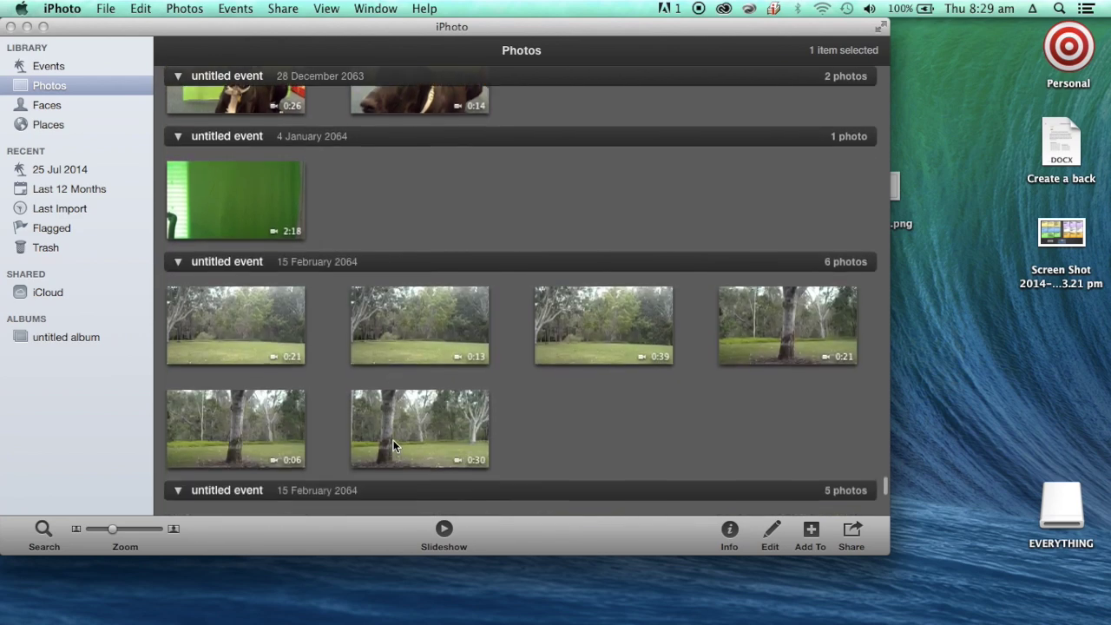
scroll(393, 443, down, 10)
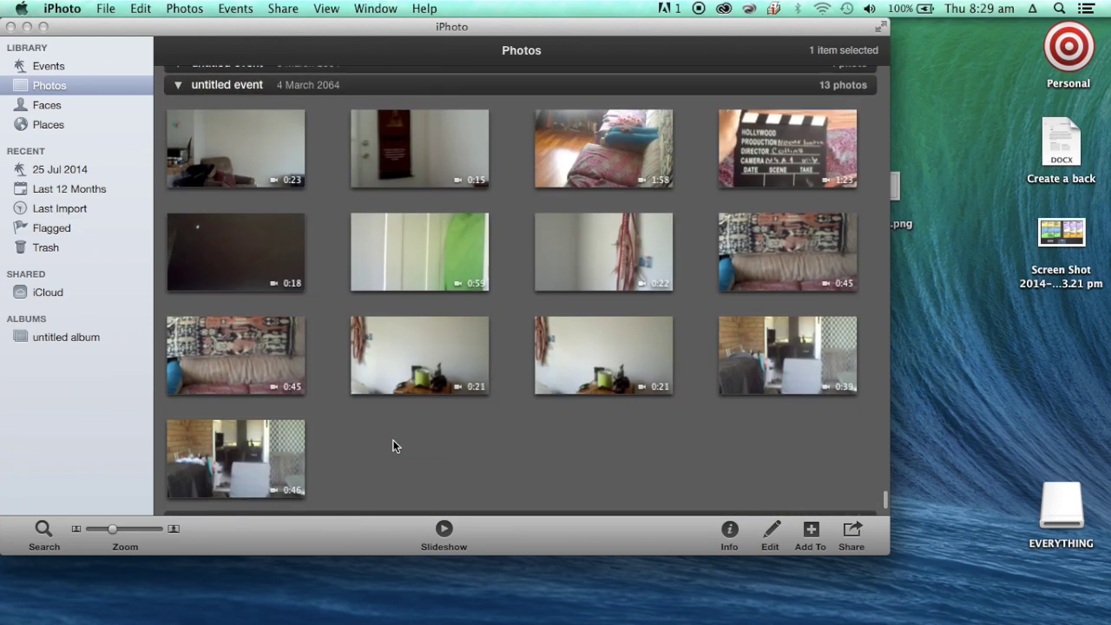
scroll(394, 443, down, 5)
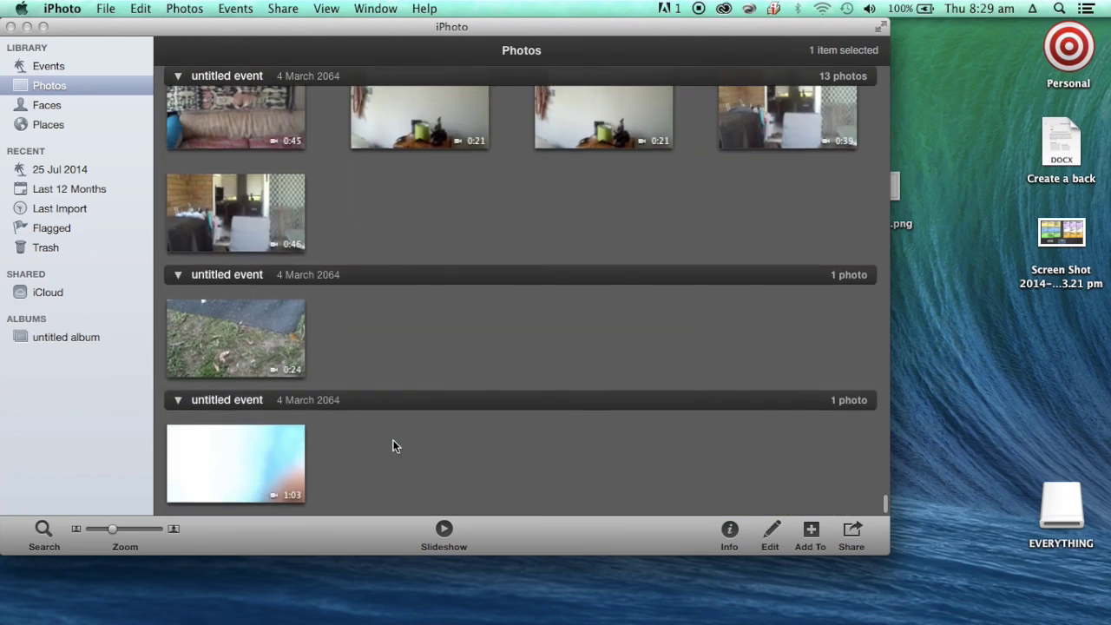
click(12, 27)
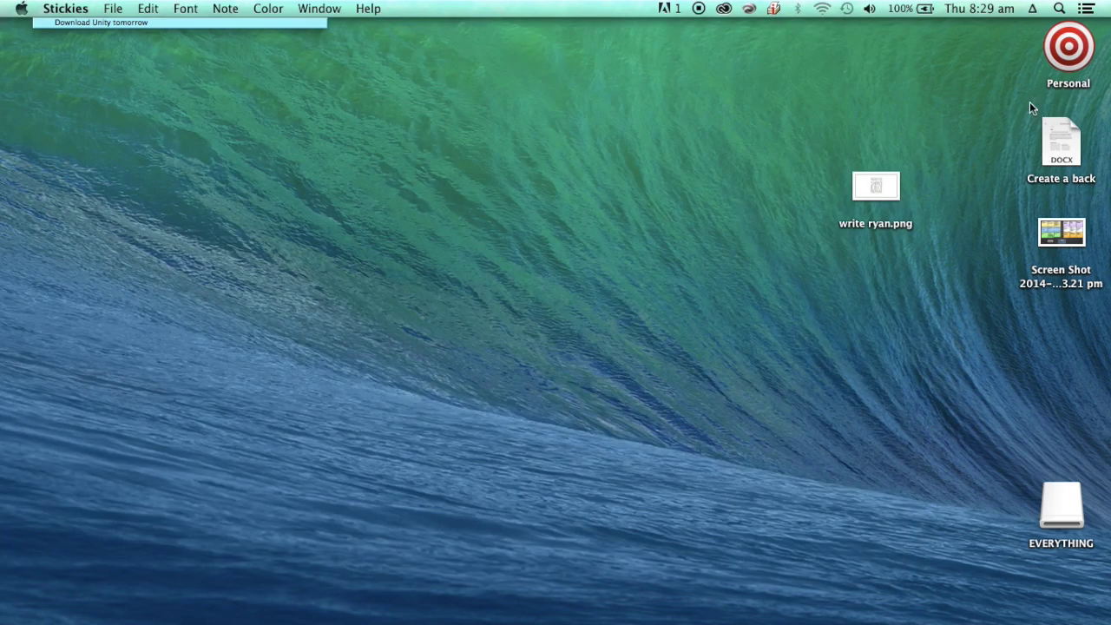
- Drag GW2_RangerWallpaper03.jpg from Personal > Pics into HitFilm's Media panel
double_click(1068, 51)
double_click(515, 211)
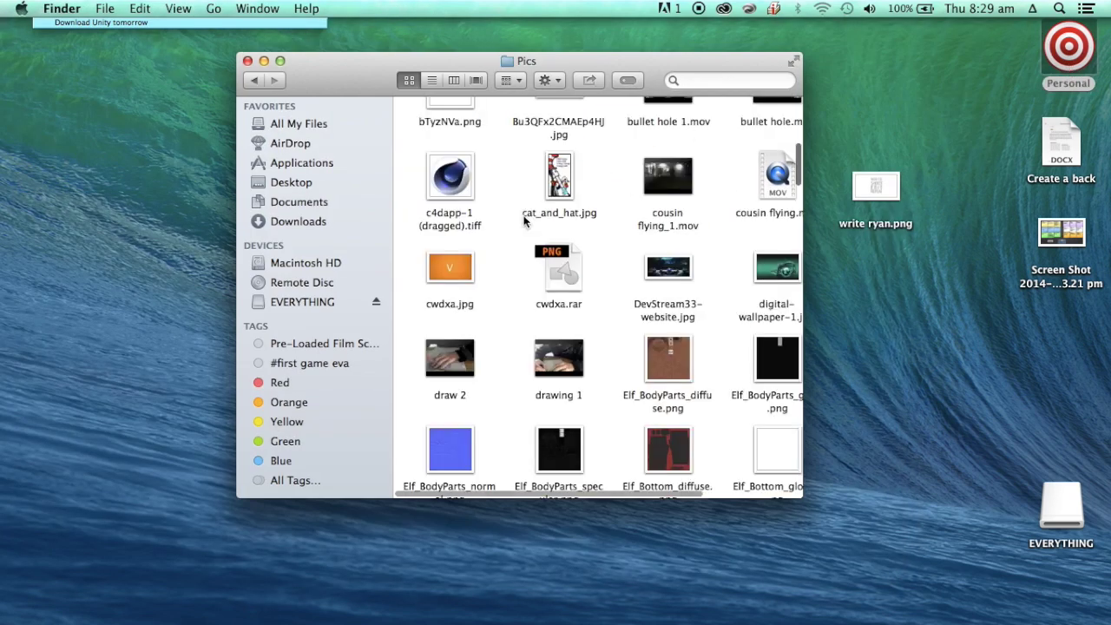
scroll(523, 222, down, 2)
scroll(523, 221, down, 10)
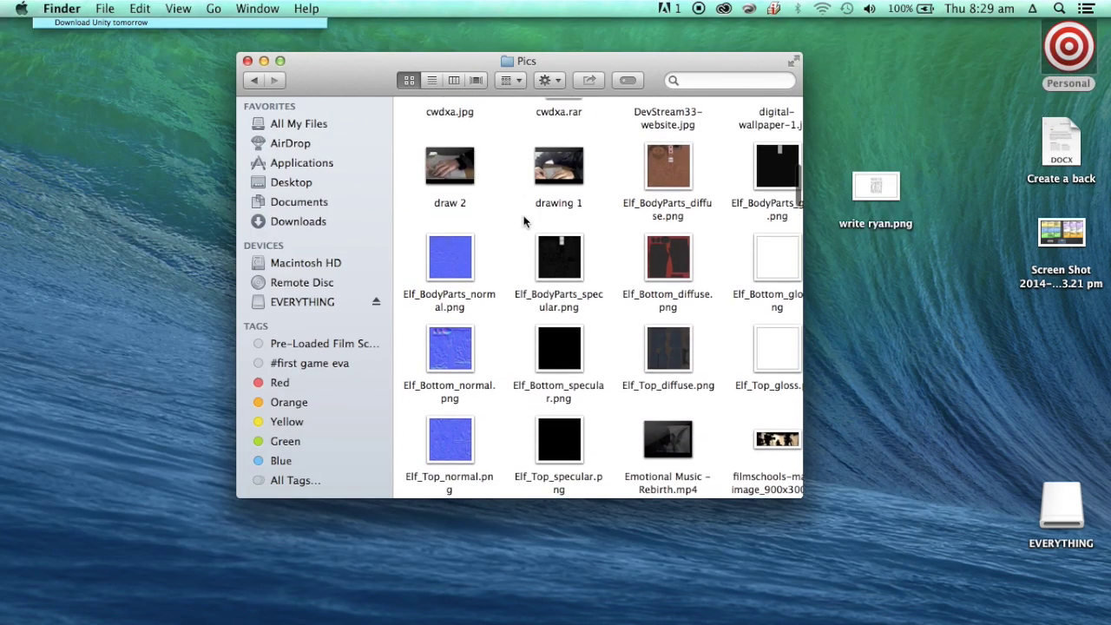
scroll(523, 222, down, 6)
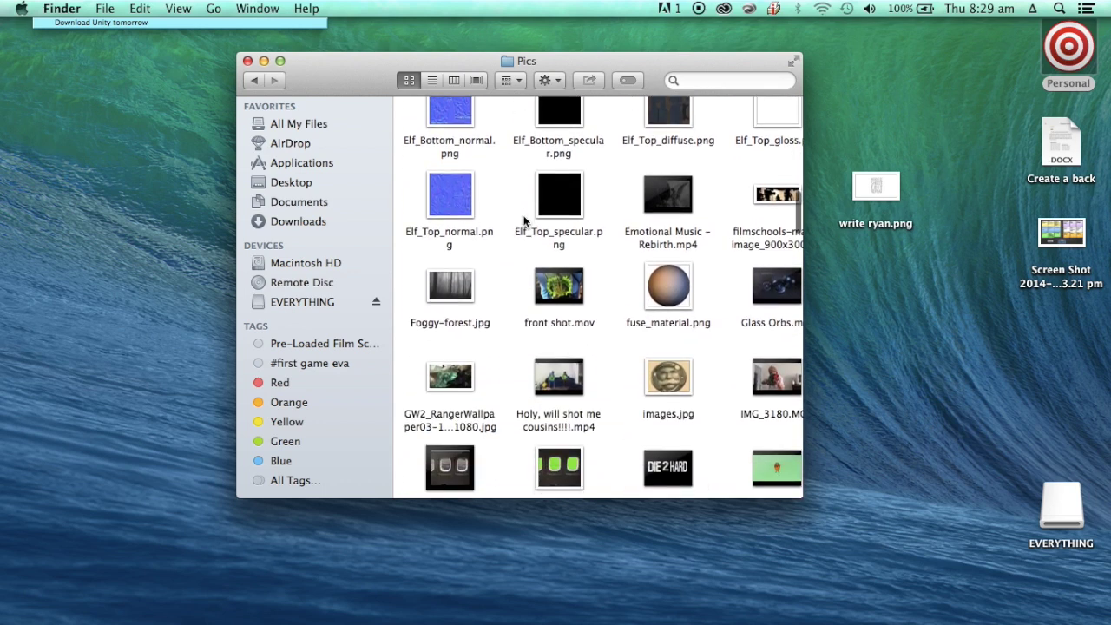
scroll(524, 221, down, 1)
drag(450, 373, 113, 549)
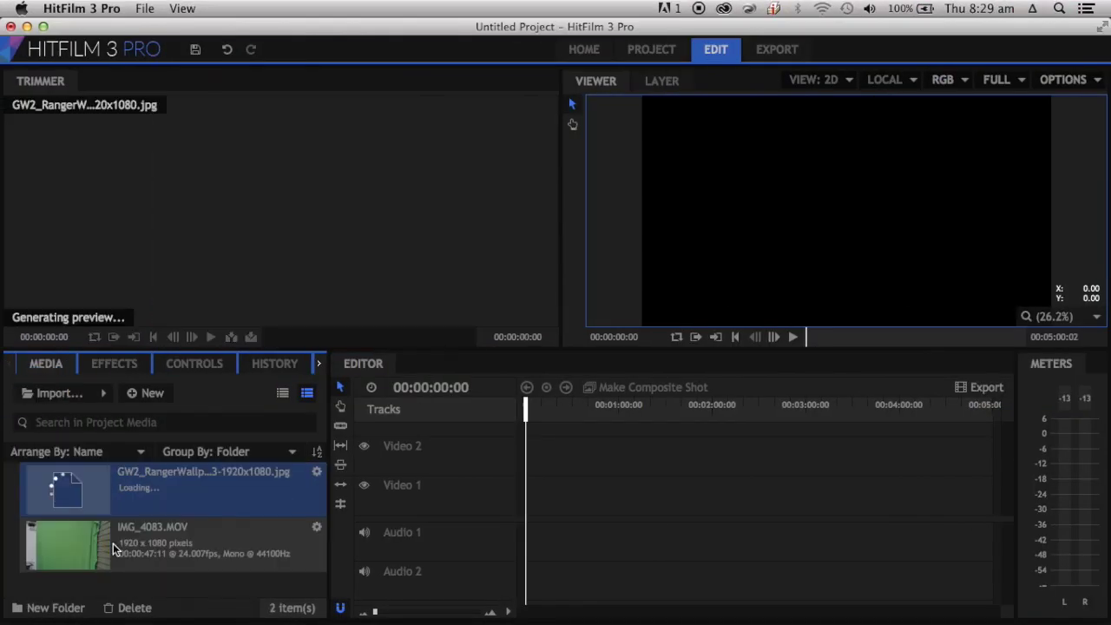
- Close the Pics Finder window and load IMG_4083.MOV into the Trimmer for preview
key(ctrl+Left)
key(super+w)
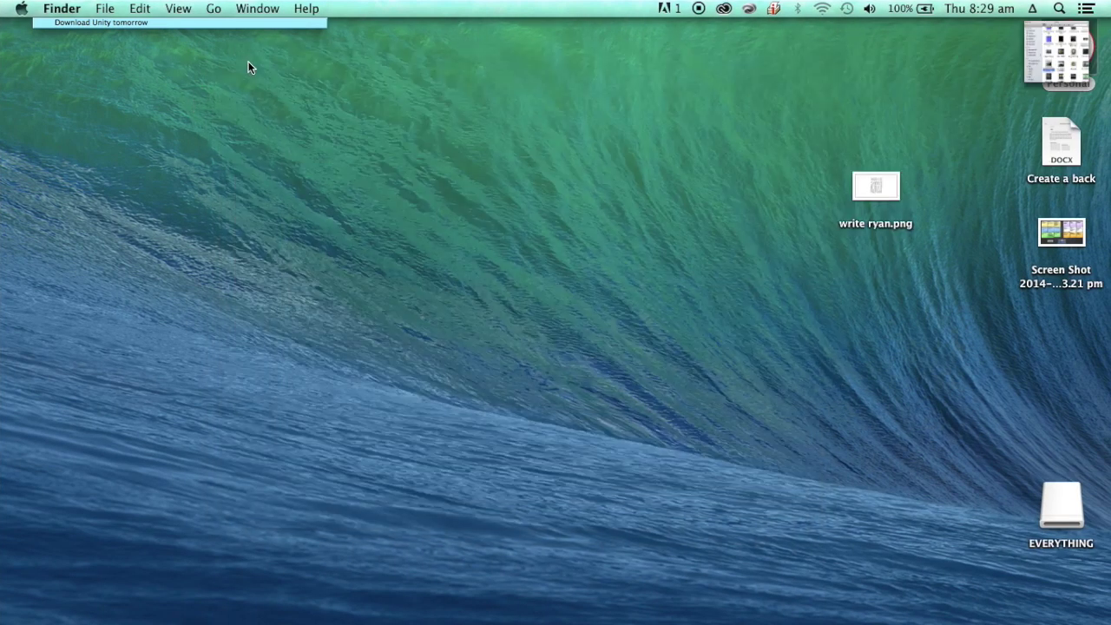
key(ctrl+Left)
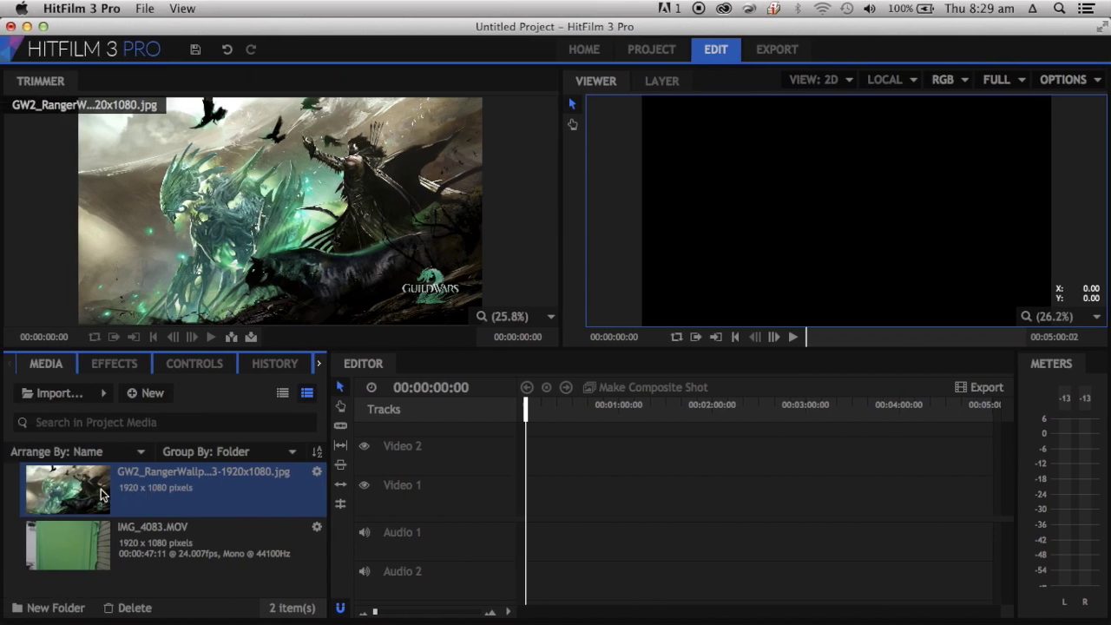
click(100, 540)
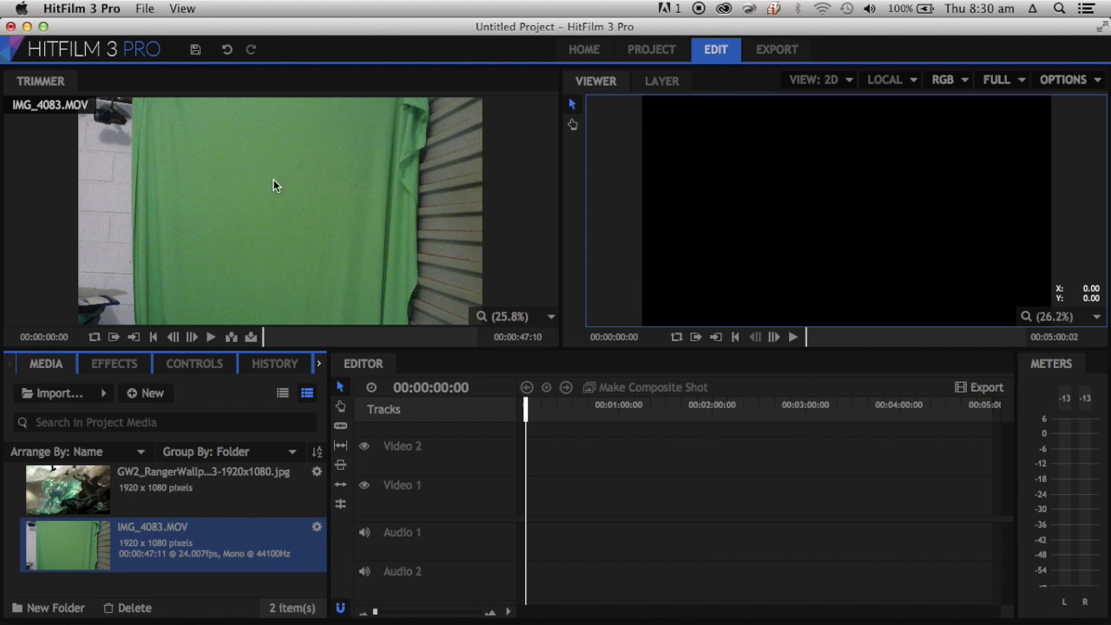
- Put IMG_4083.MOV on Video 2 and the GW2 wallpaper on Video 1 beneath it
drag(274, 183, 531, 460)
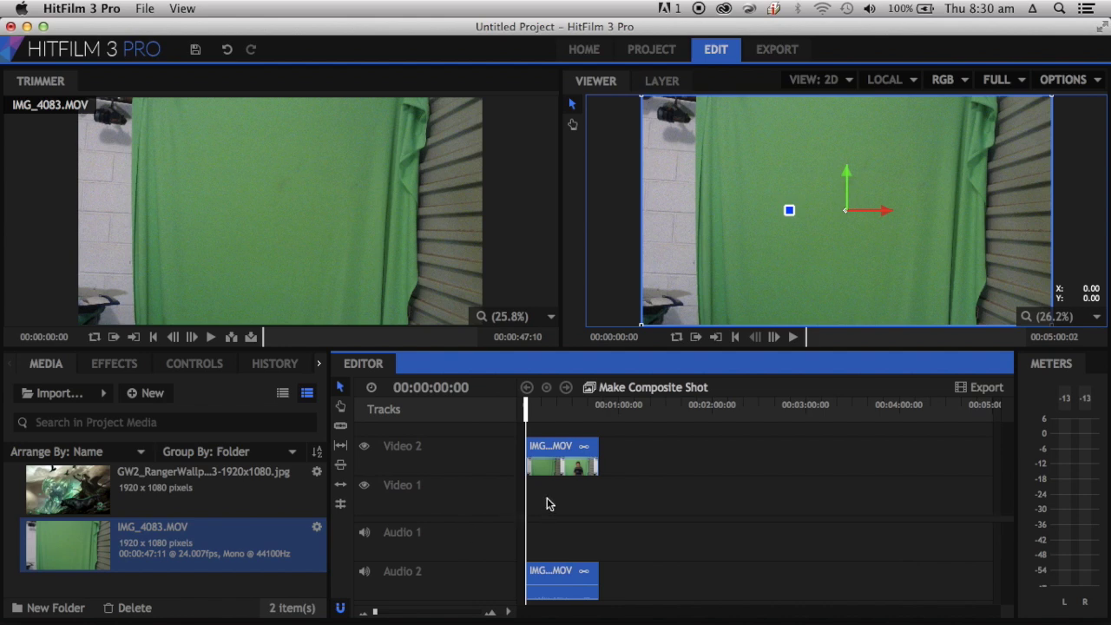
drag(230, 189, 606, 495)
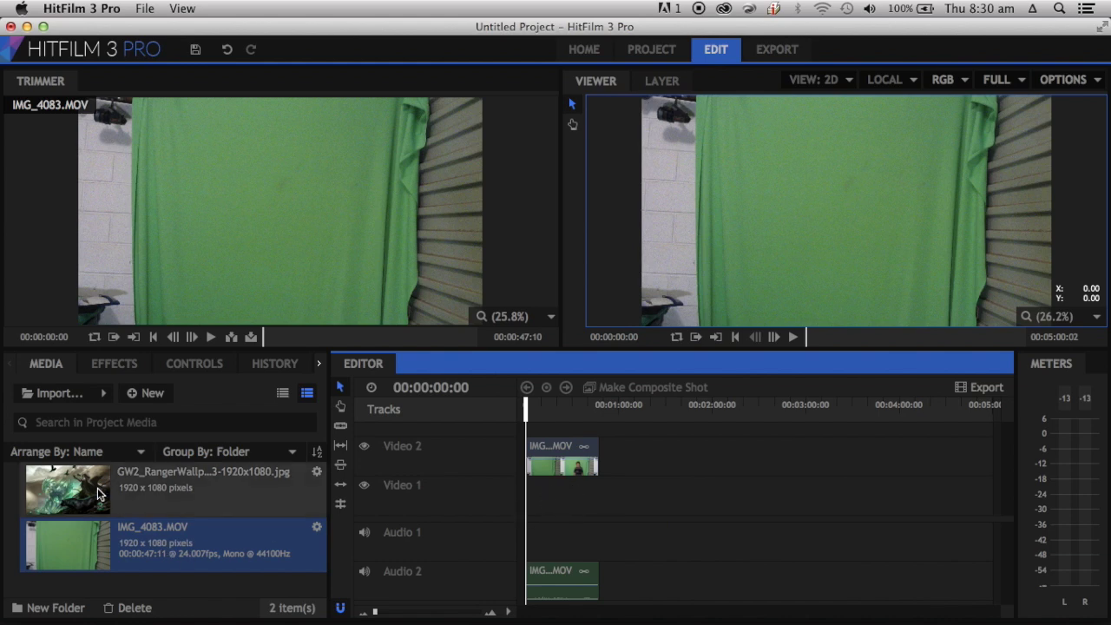
drag(97, 488, 587, 493)
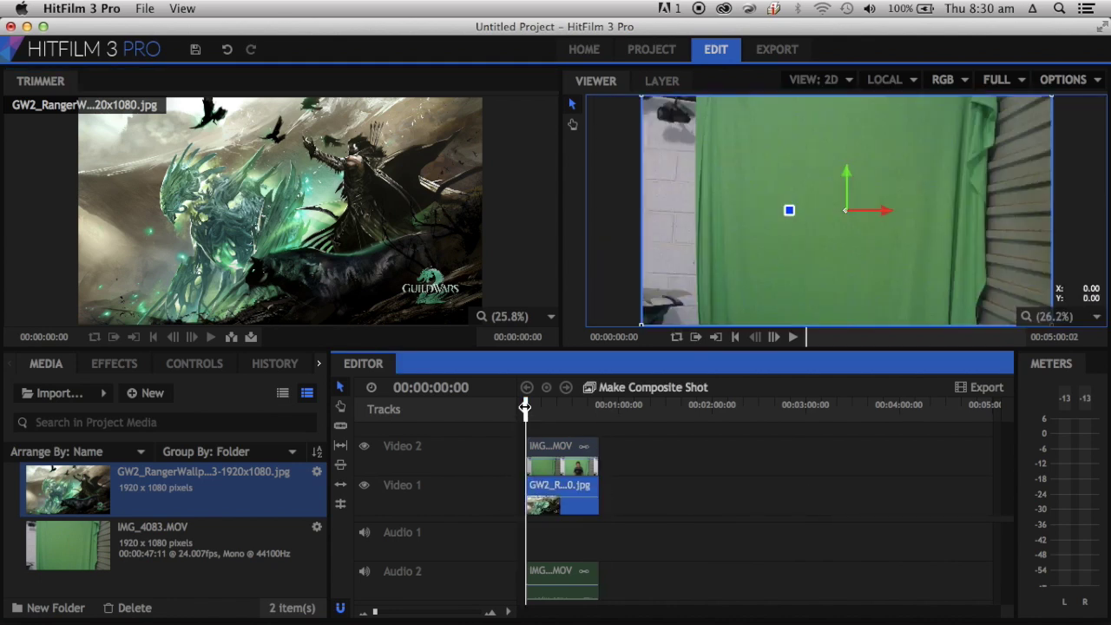
drag(524, 408, 546, 405)
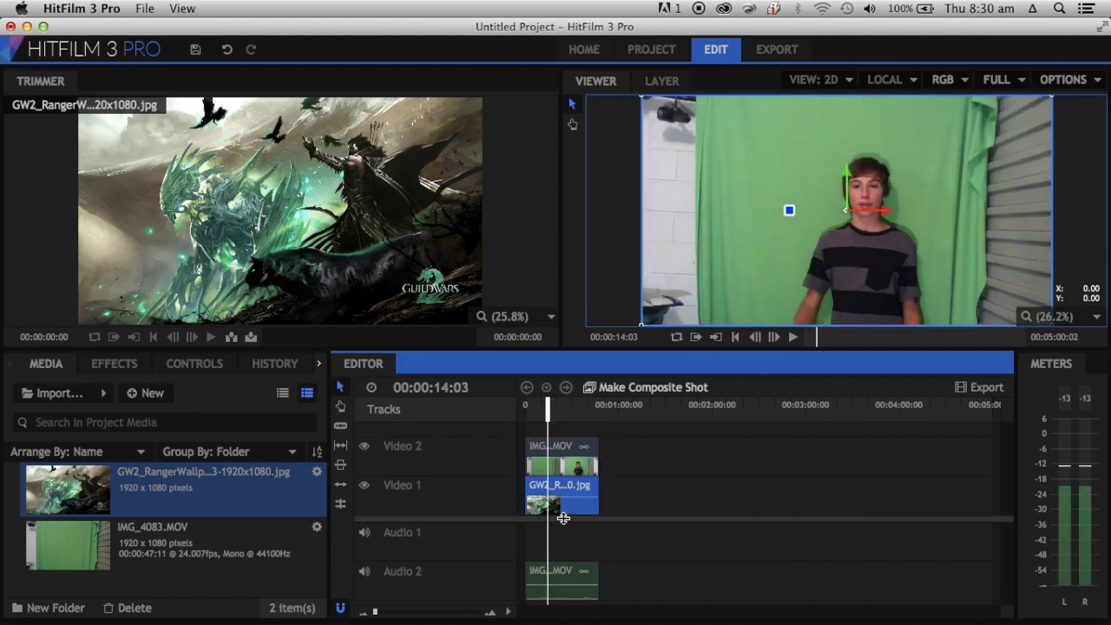
- Make a composite shot named 'Green Screen' from the IMG_4083.MOV clip on Video 2
click(675, 553)
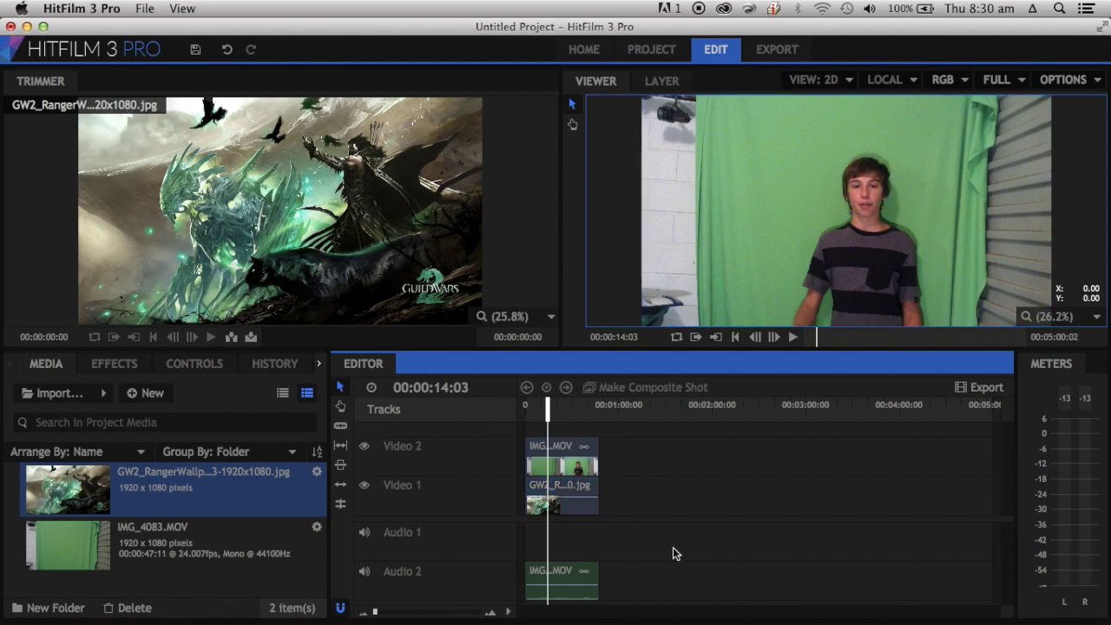
click(573, 469)
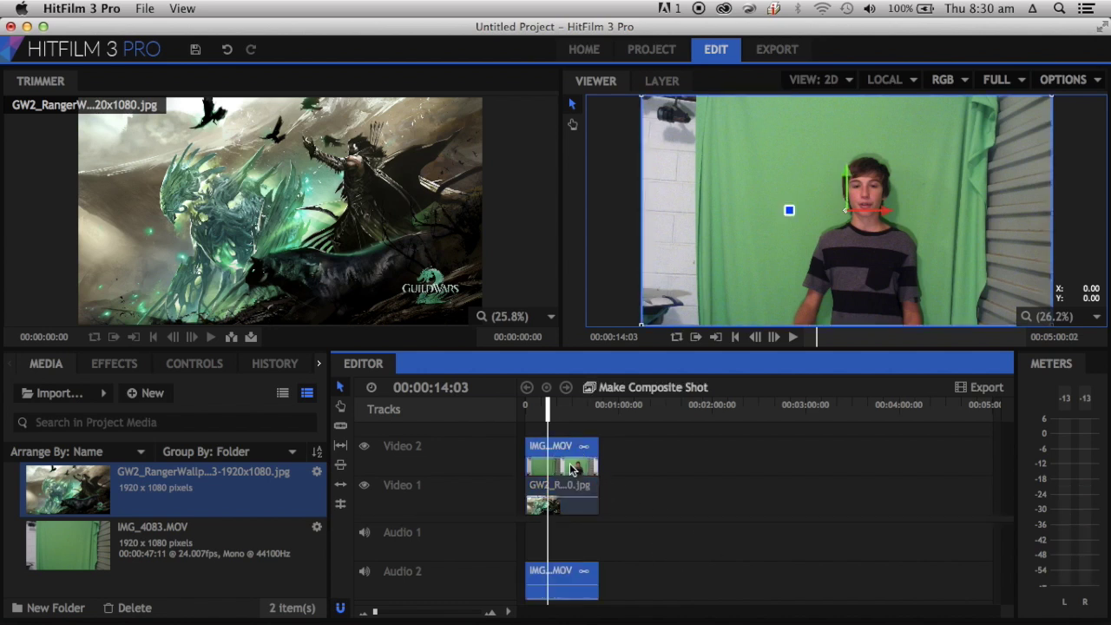
right_click(573, 469)
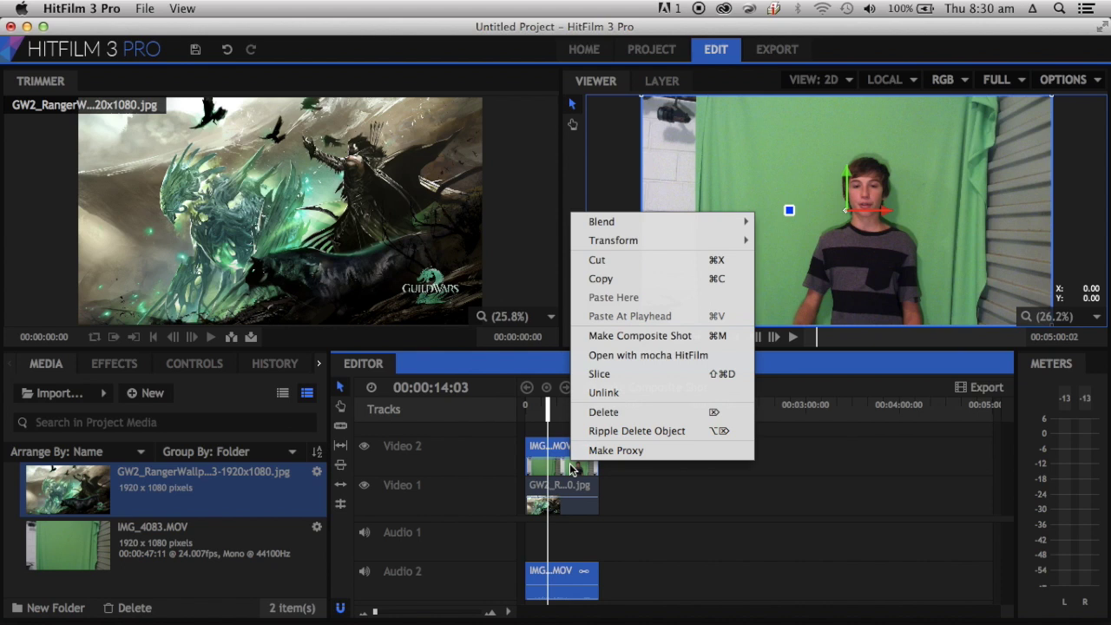
click(630, 335)
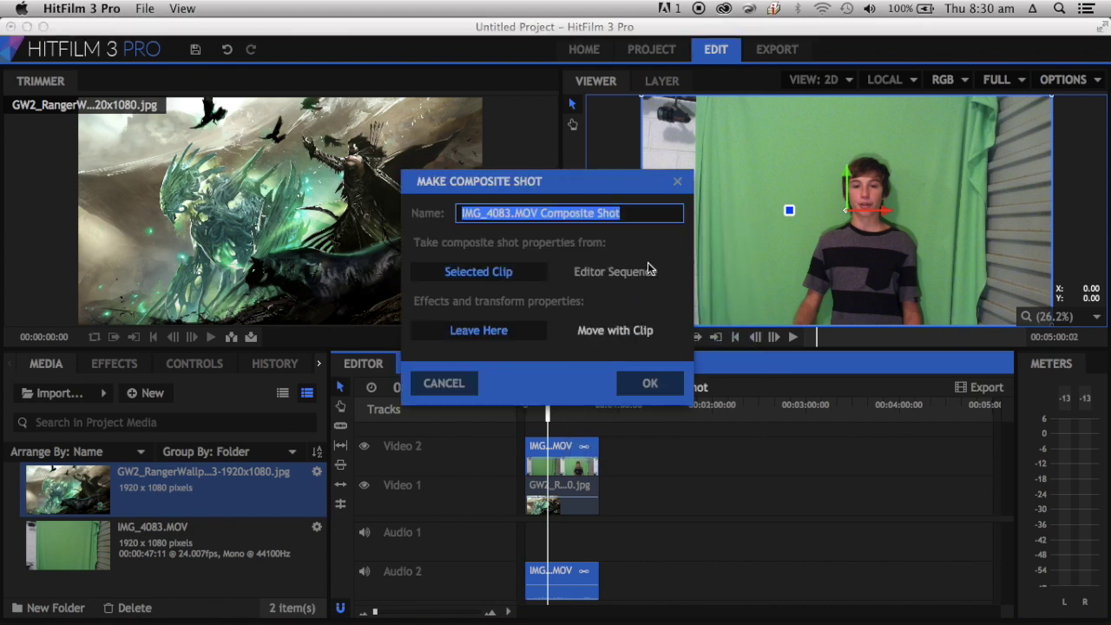
text(Green S)
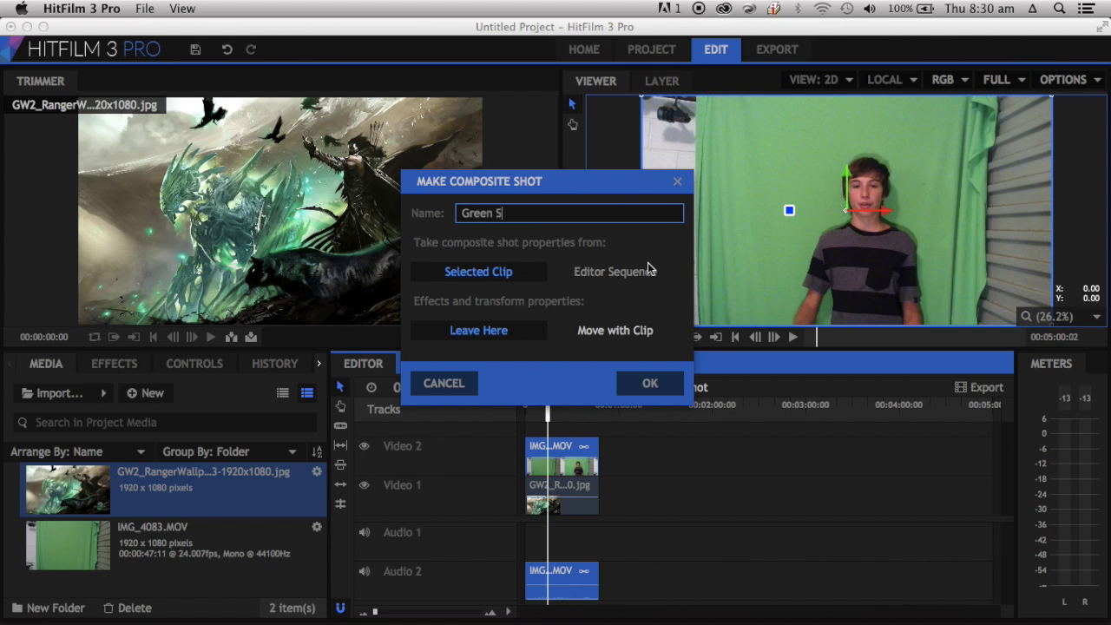
text(creen)
click(657, 385)
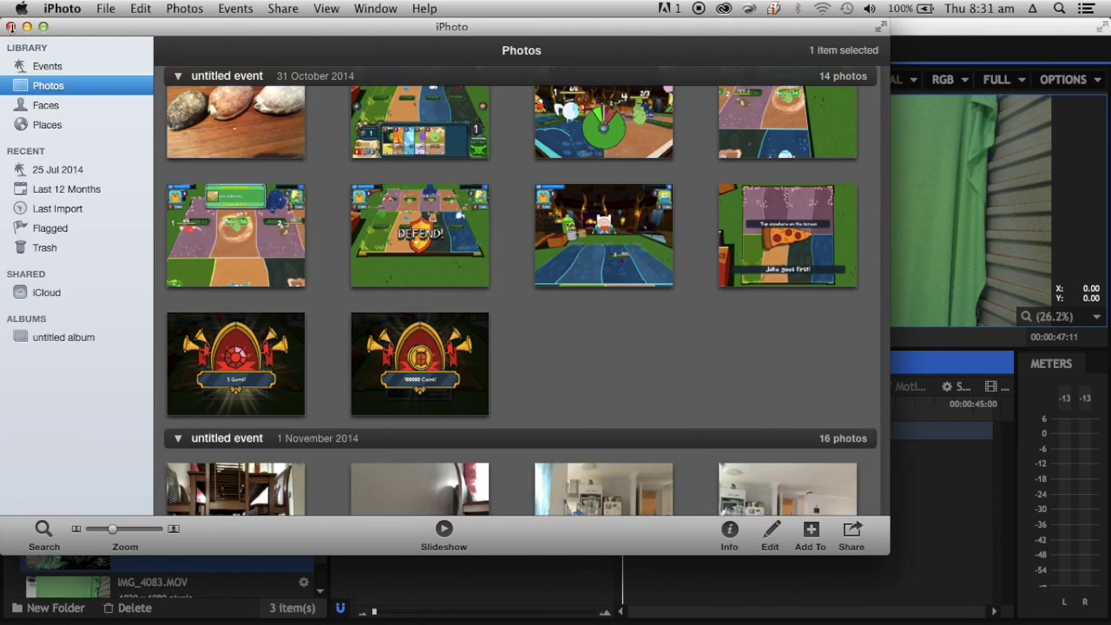
- Close iPhoto and rename the IMG_4083.MOV layer to 'Footage'
click(10, 27)
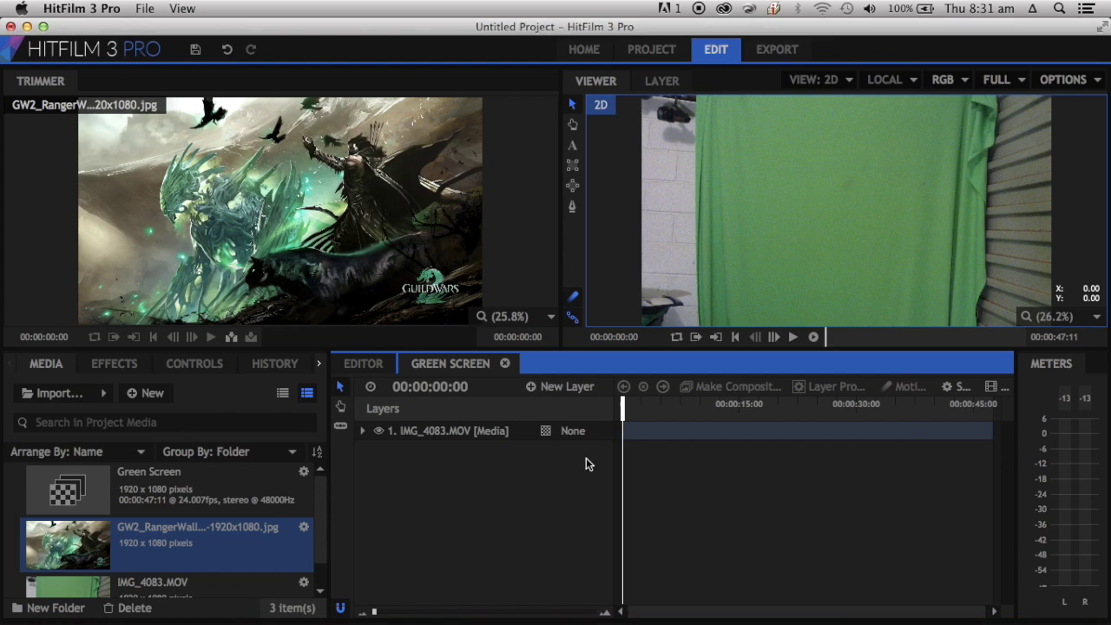
click(438, 434)
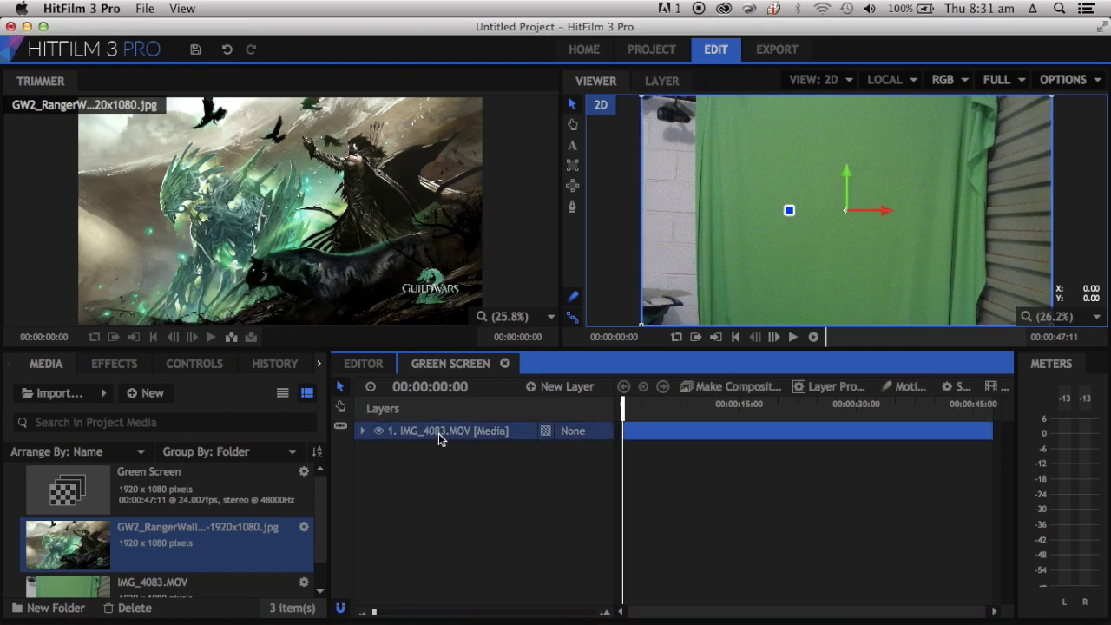
click(438, 433)
text(Footage)
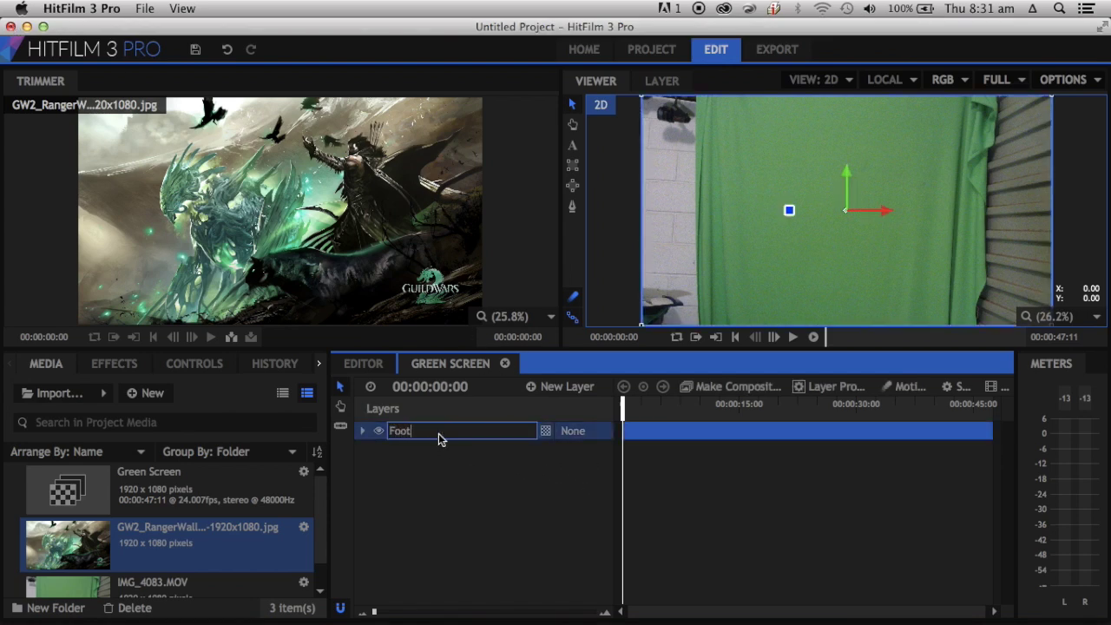
click(442, 491)
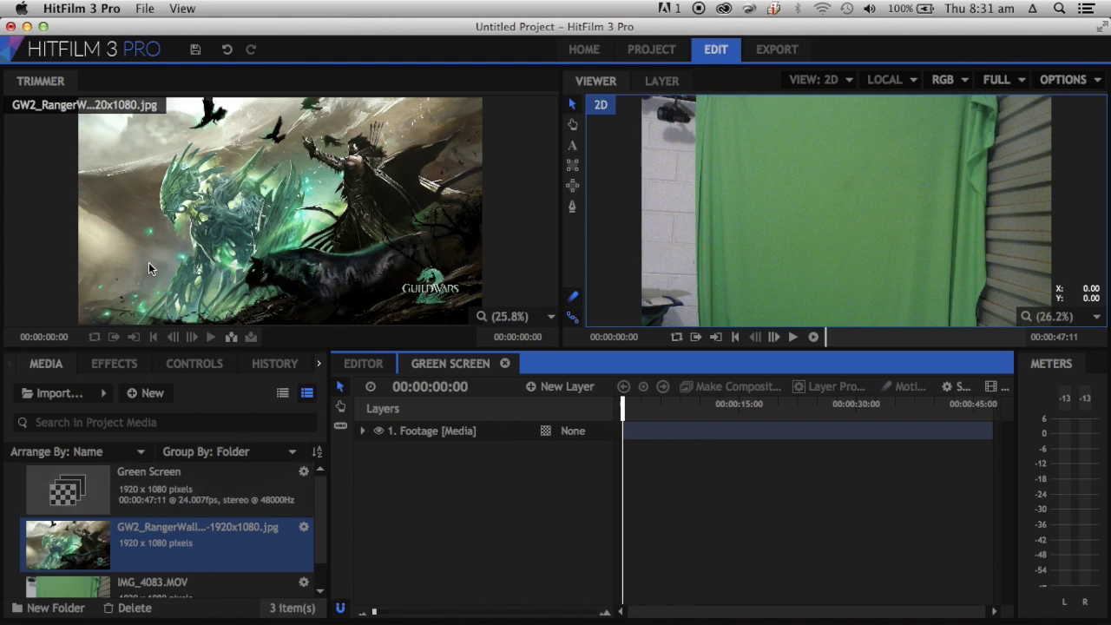
- Add the wallpaper as a layer below Footage named 'BG', then select Footage
drag(148, 262, 450, 465)
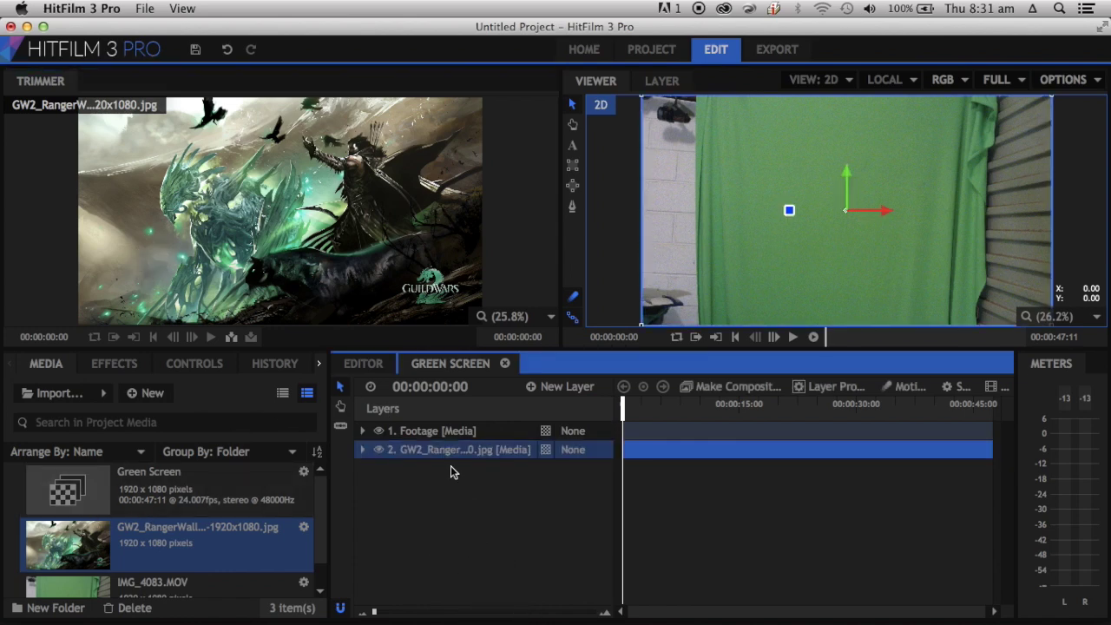
key(Return)
text(BG)
click(454, 523)
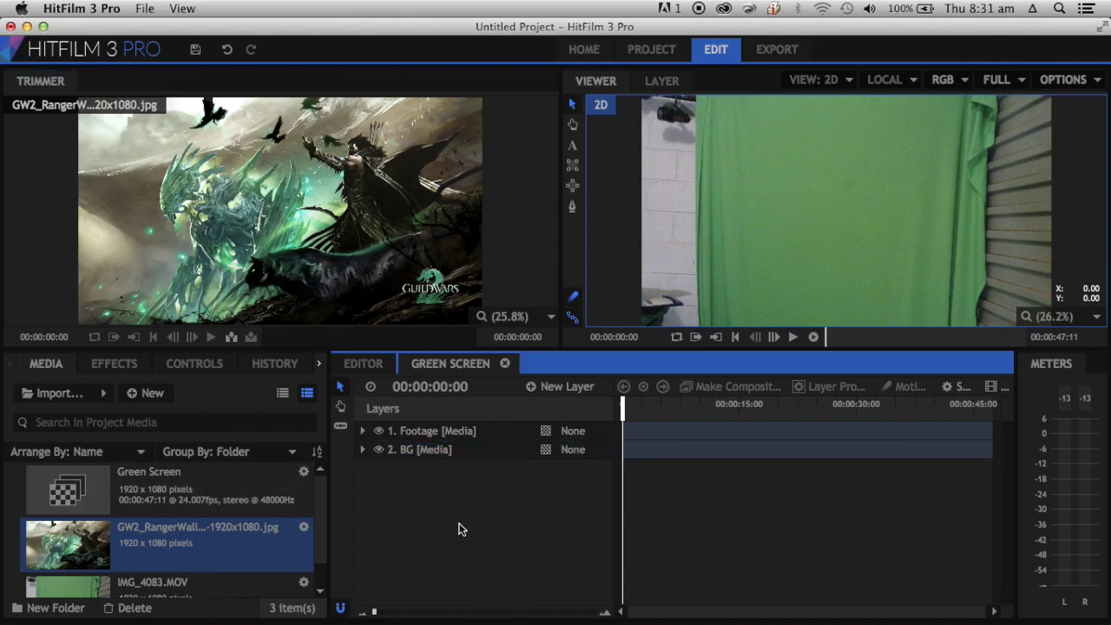
click(418, 433)
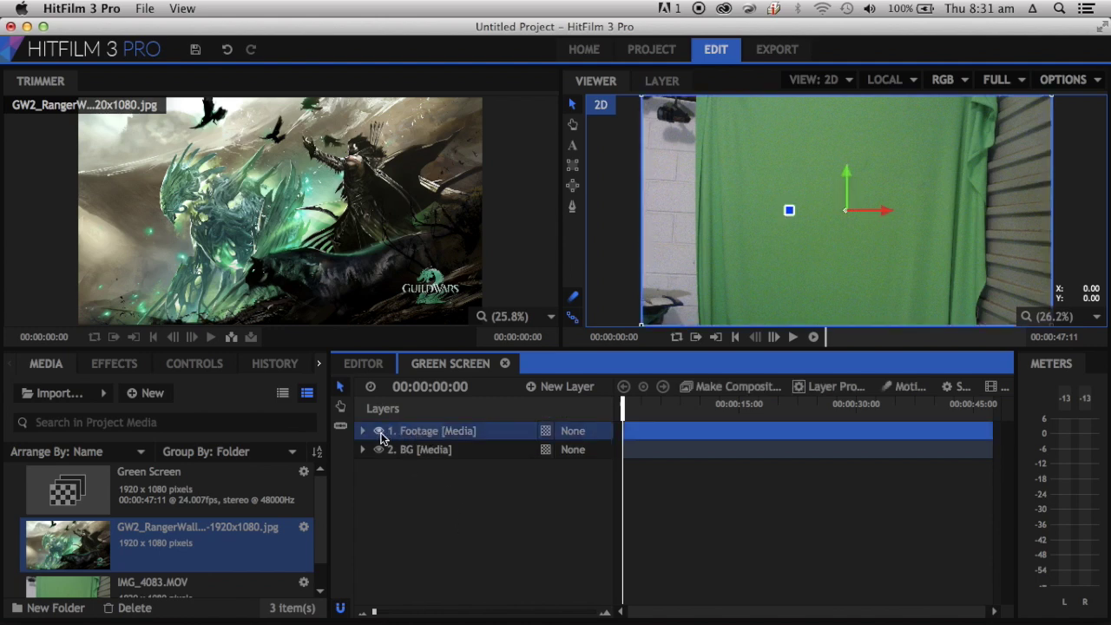
- Clear the effects library search so all effects are listed
click(116, 364)
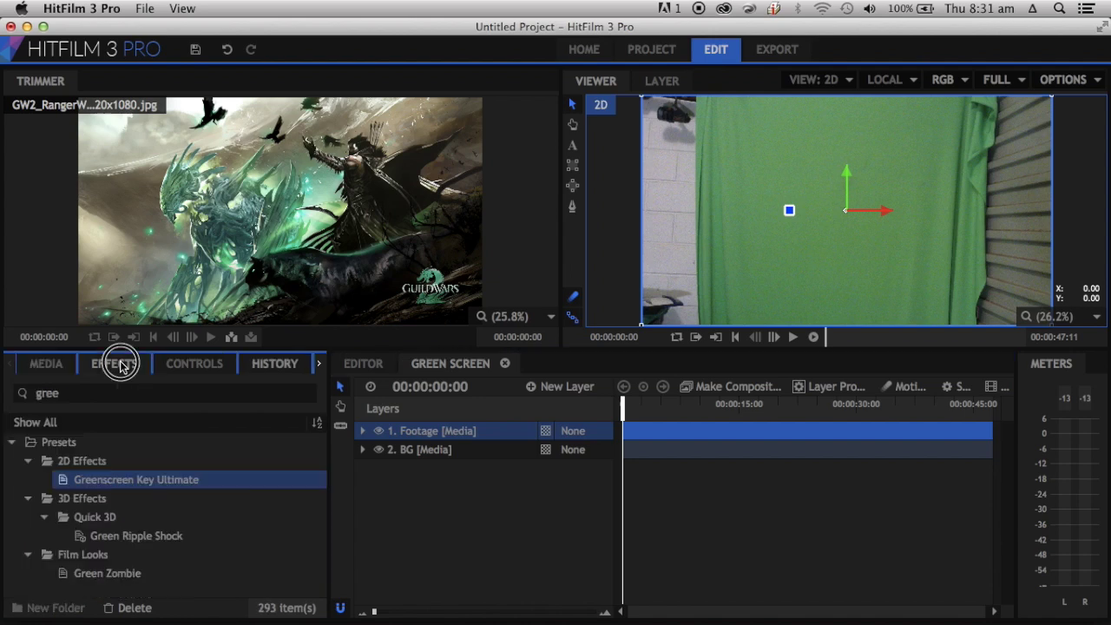
click(12, 444)
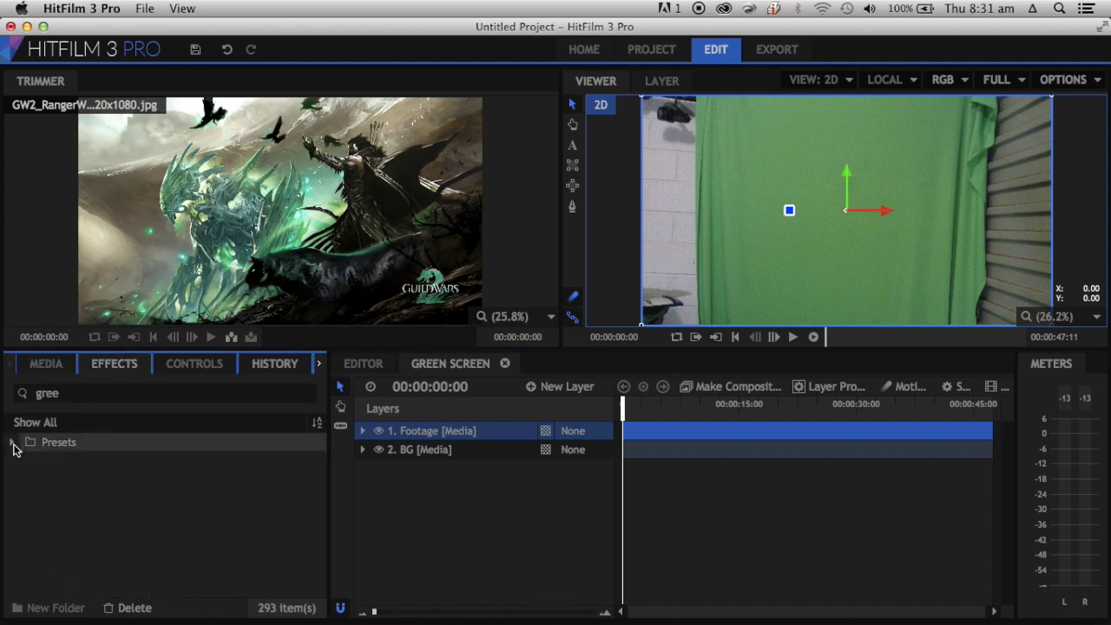
click(72, 393)
key(super+a)
key(BackSpace)
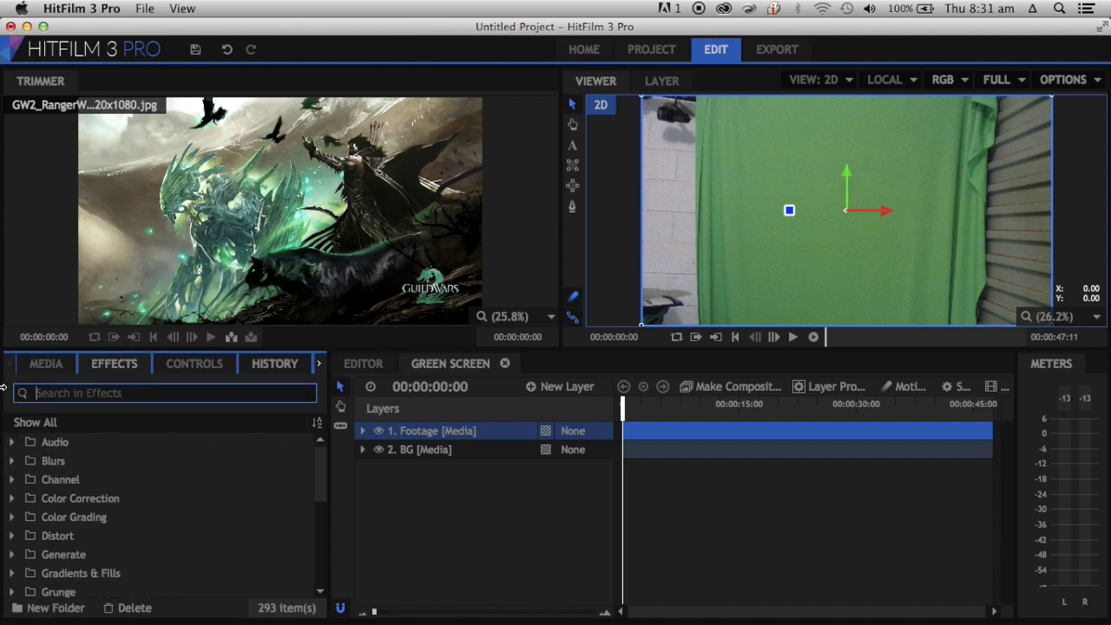
scroll(134, 516, down, 10)
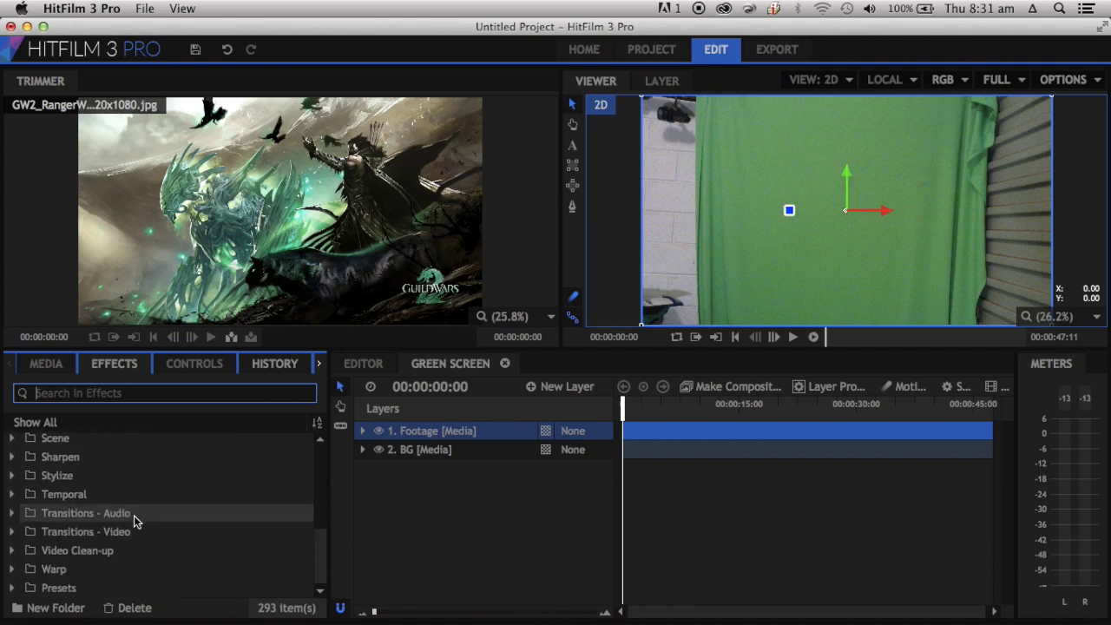
- Apply Greenscreen Key Ultimate from Presets > 2D Effects to the Footage layer
click(11, 588)
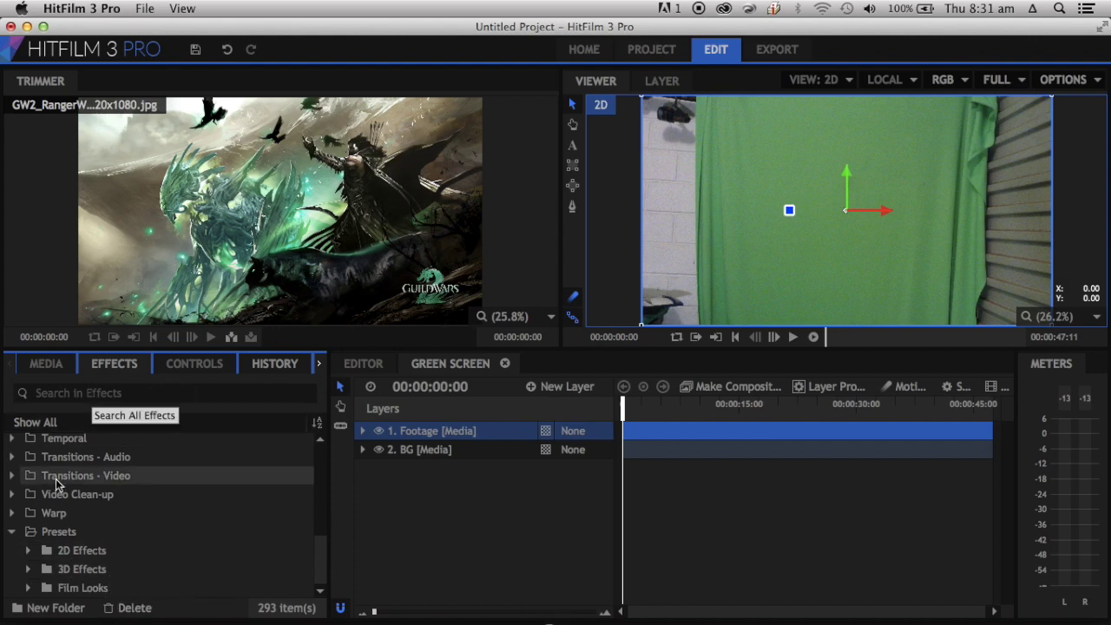
click(29, 555)
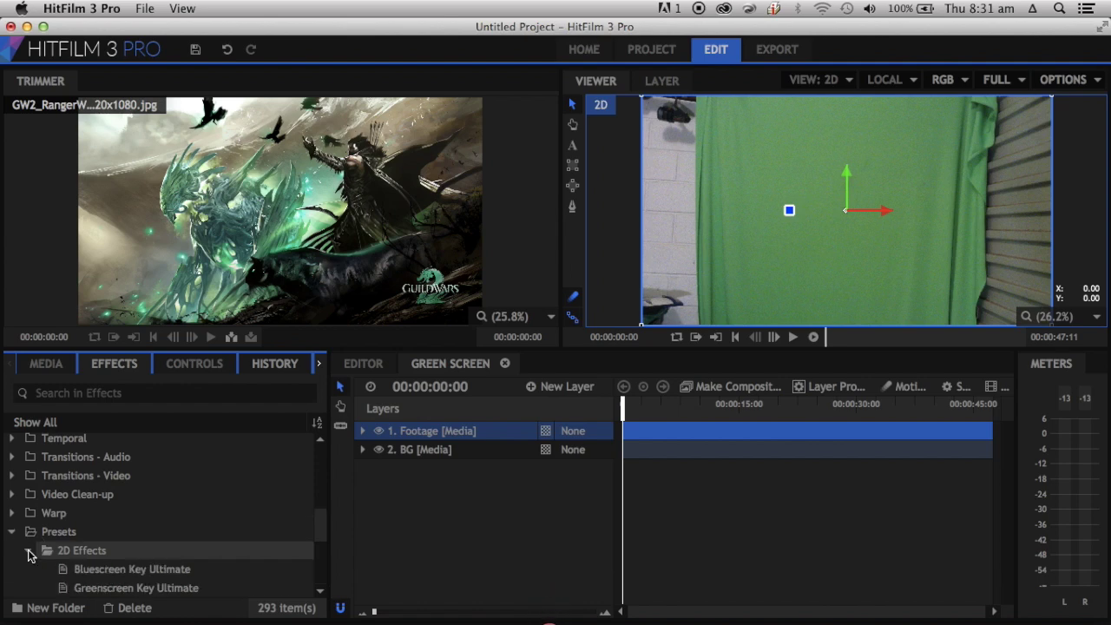
scroll(29, 555, down, 3)
scroll(29, 556, down, 1)
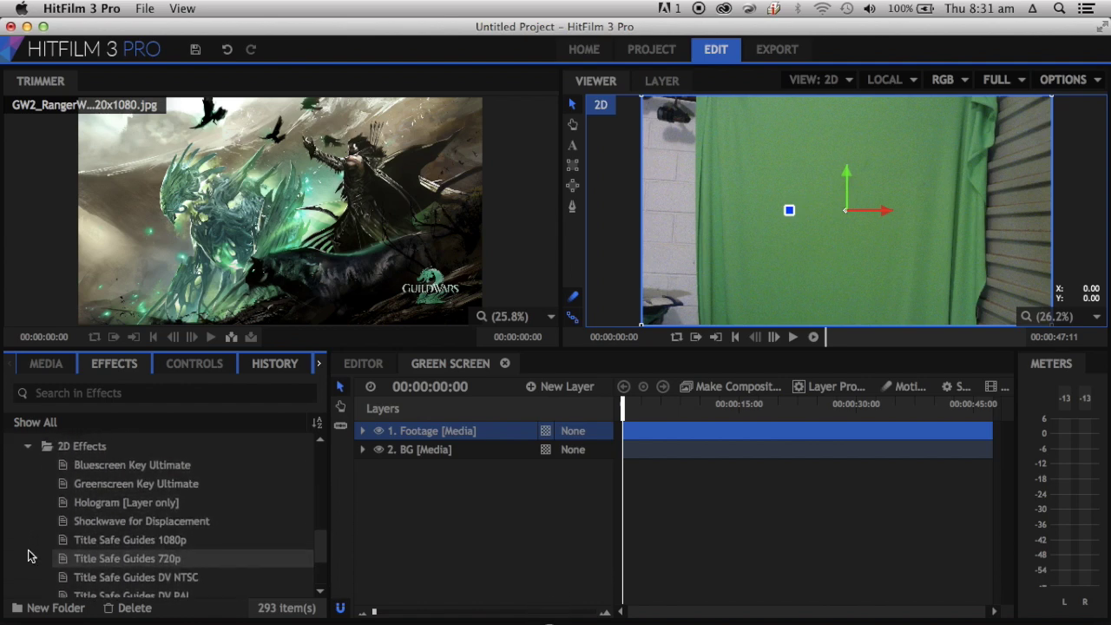
scroll(28, 554, up, 1)
scroll(52, 530, down, 1)
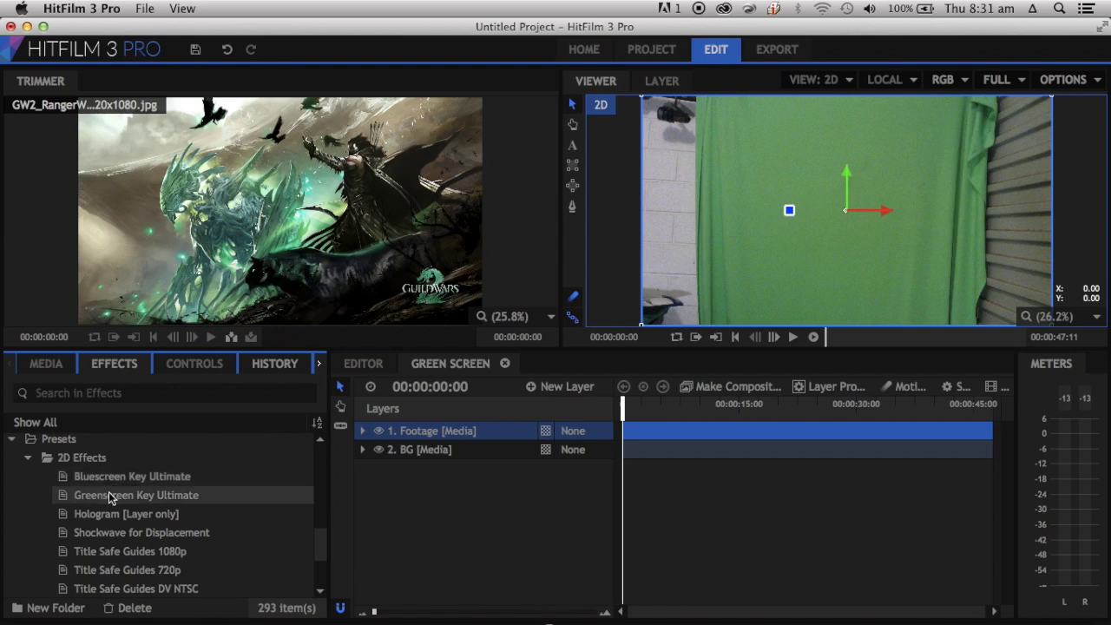
drag(110, 497, 410, 430)
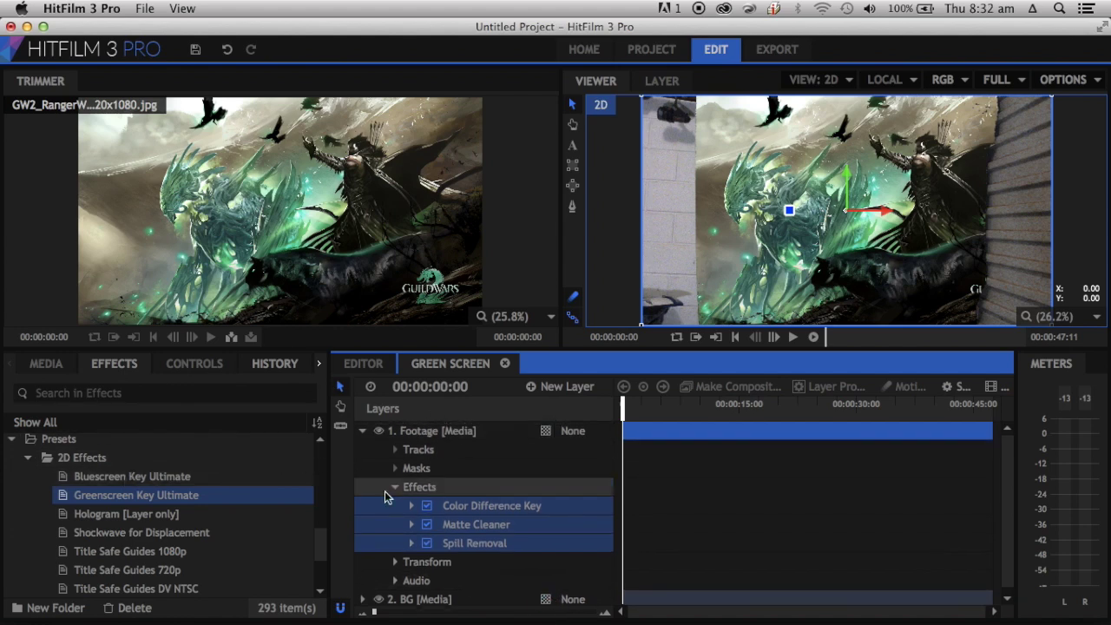
- Try Bluescreen Key Ultimate, then go back to Greenscreen Key Ultimate on Footage
key(Delete)
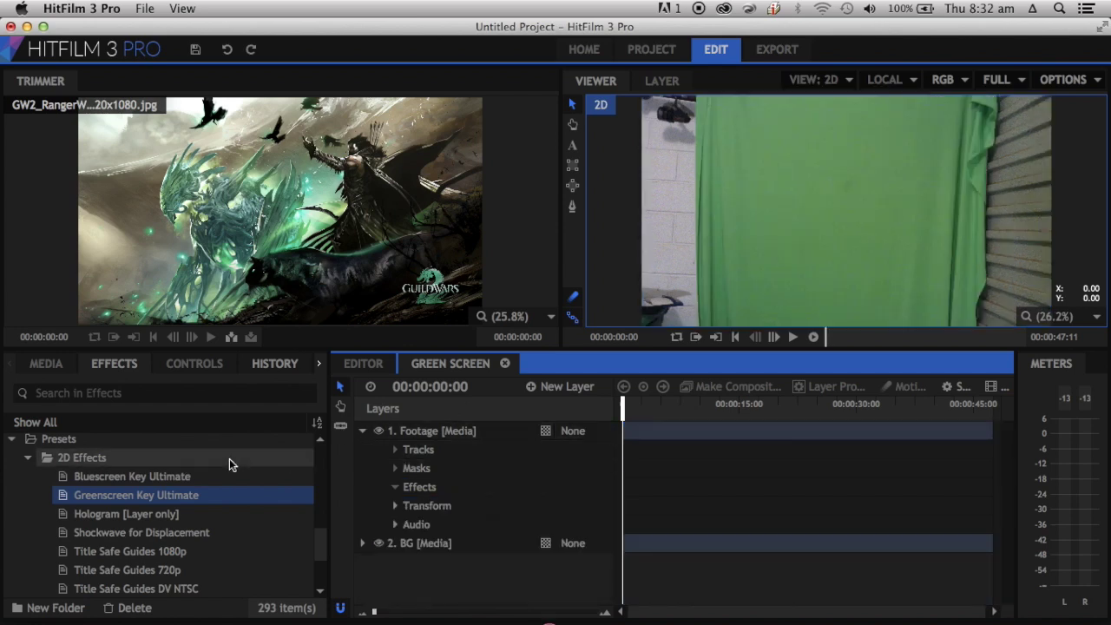
drag(137, 475, 468, 437)
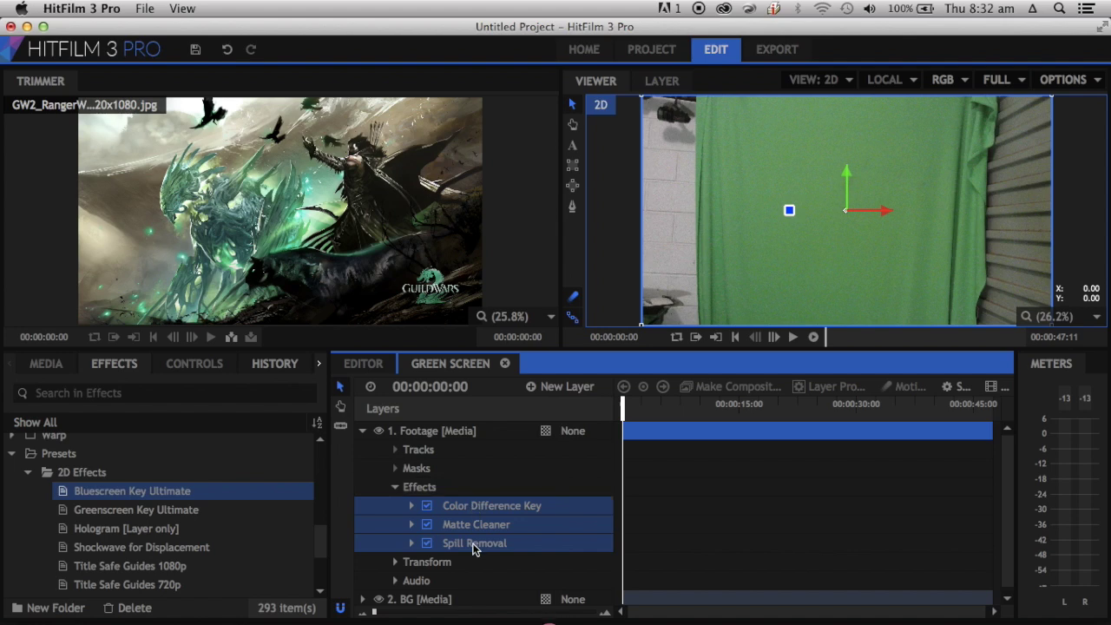
key(Delete)
drag(156, 511, 435, 434)
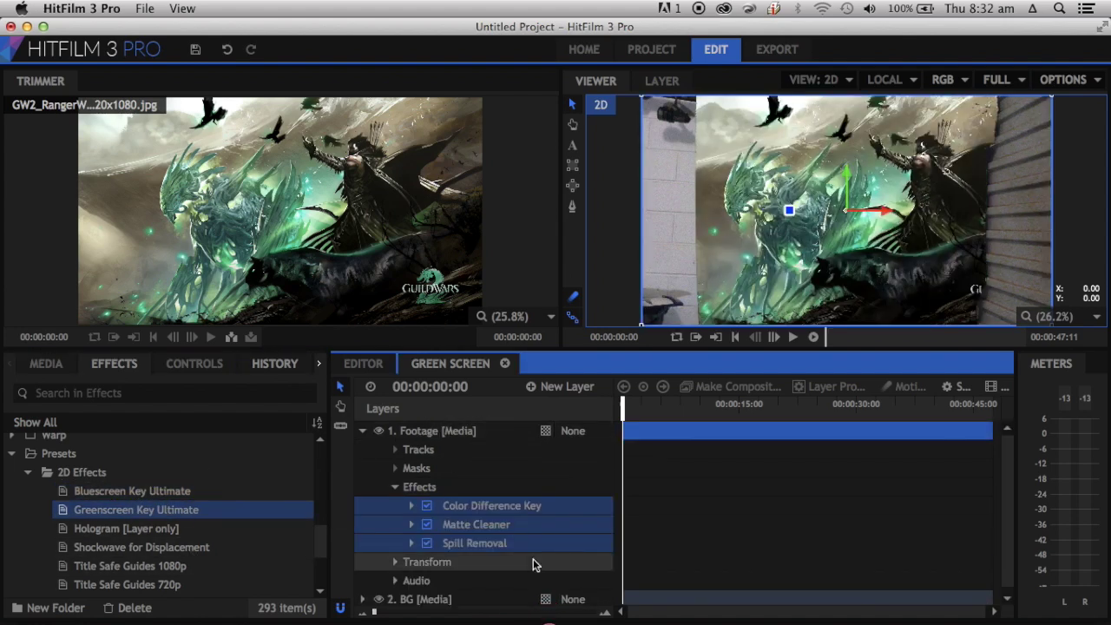
- Keep the layer dimension at None, scrub to 00:00:10:18, and show Footage's effect controls
click(552, 431)
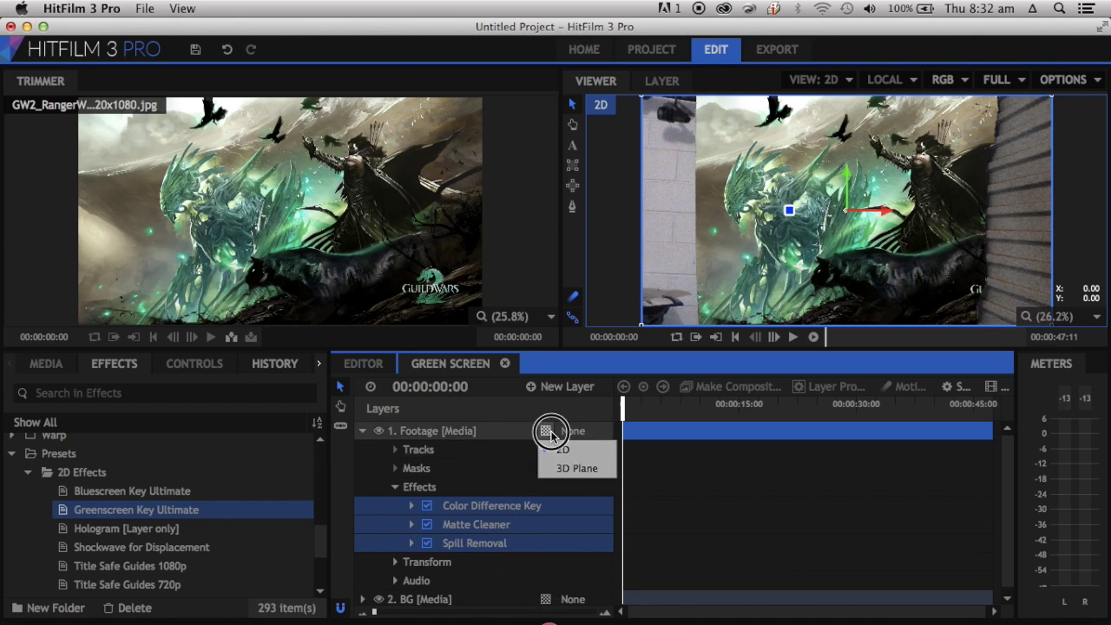
click(560, 429)
scroll(506, 530, down, 1)
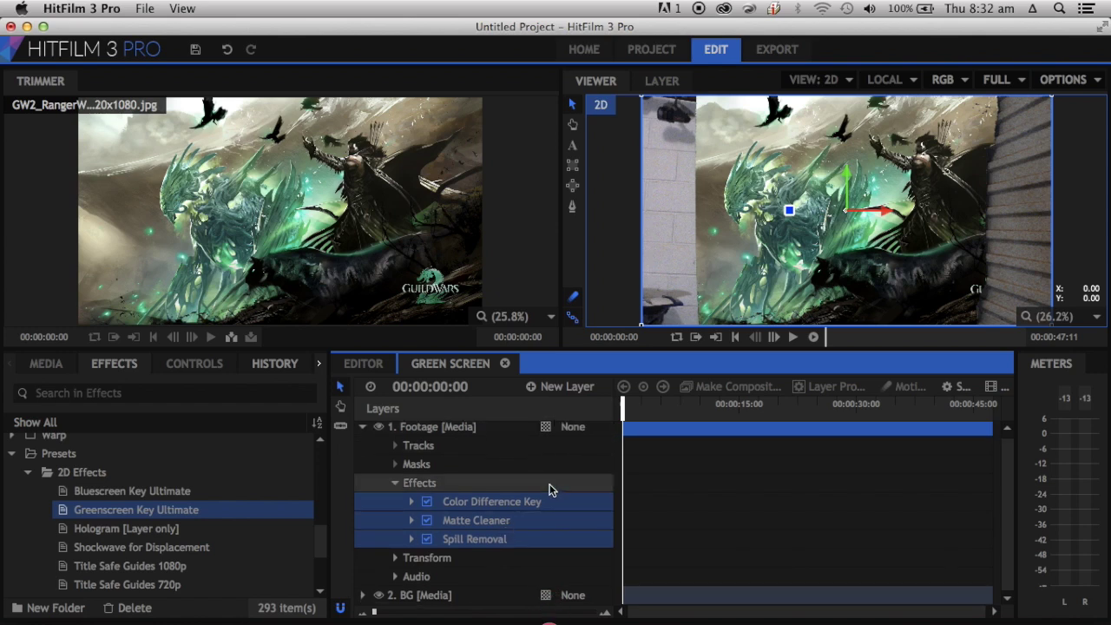
drag(622, 404, 708, 411)
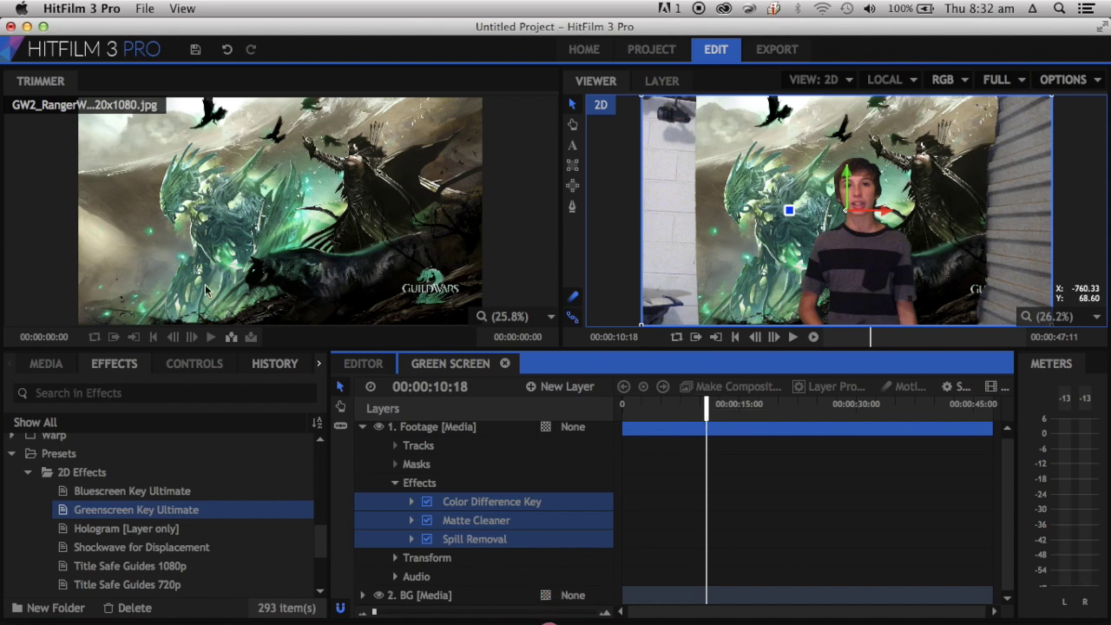
click(178, 367)
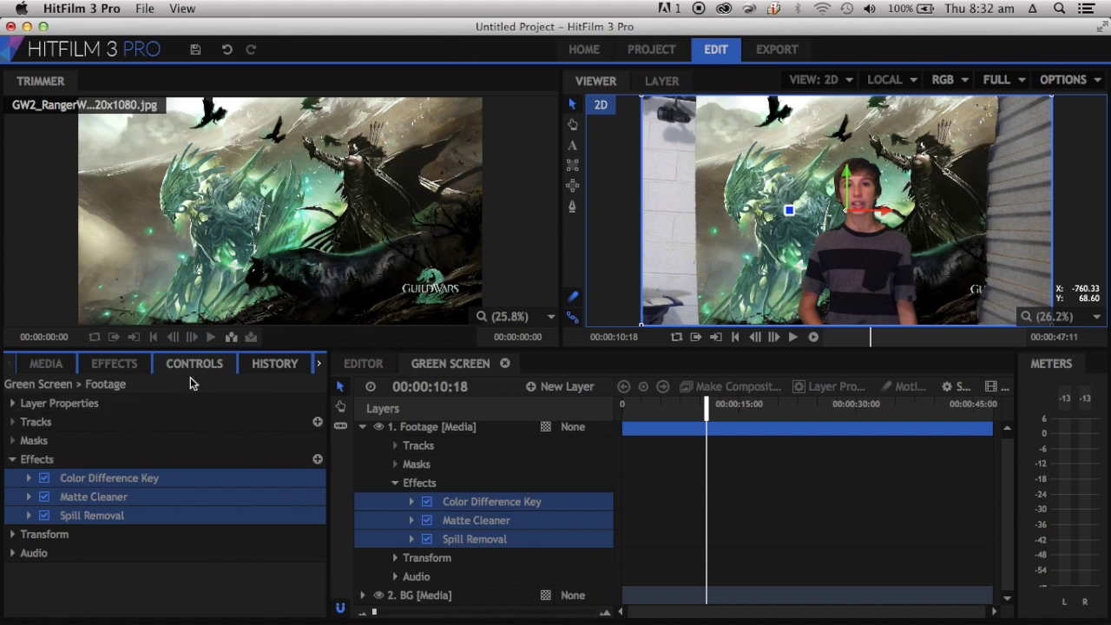
- Expand Color Difference Key to see Green, Min 0.85, Max 0.95, Gamma 1.00
click(28, 478)
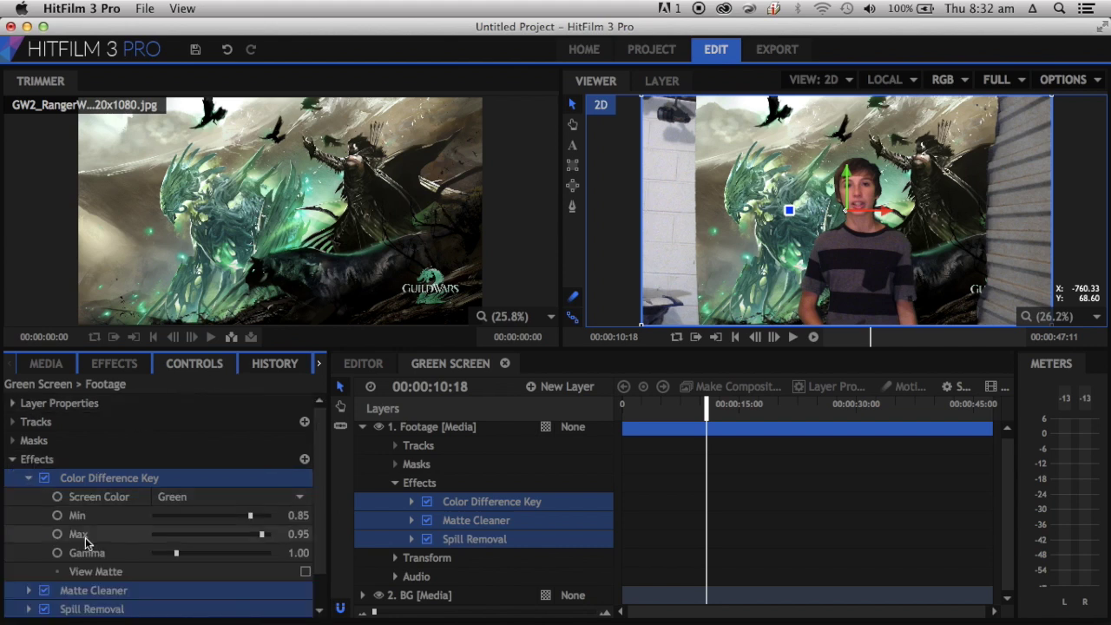
scroll(94, 553, down, 2)
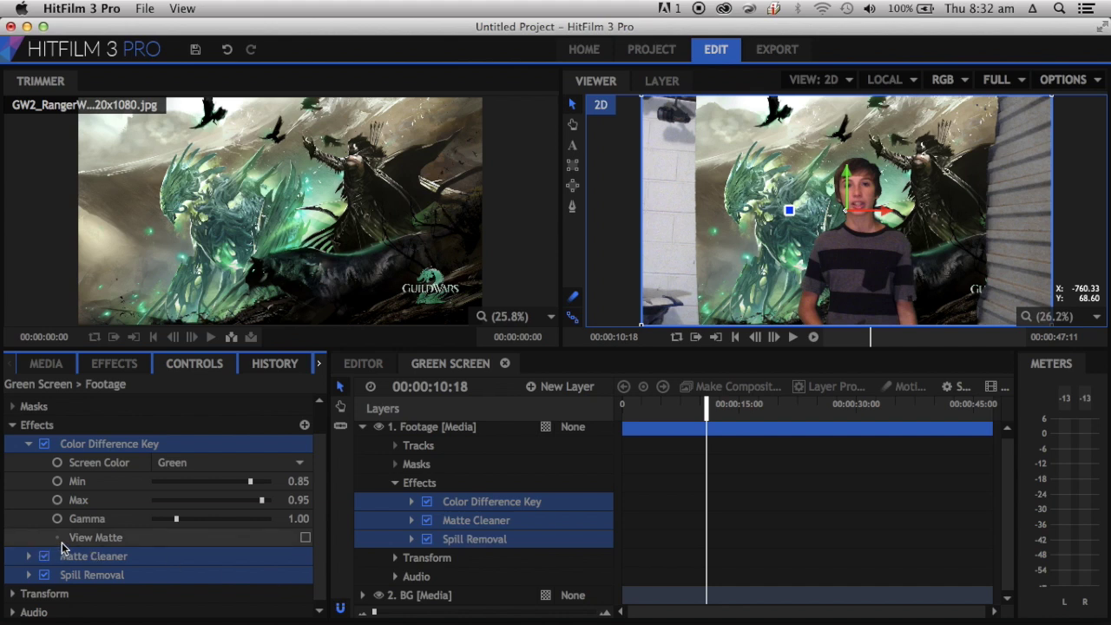
- Using View Matte, set the key's Min to 0.89 and Max to 1.00, then turn View Matte off
click(305, 539)
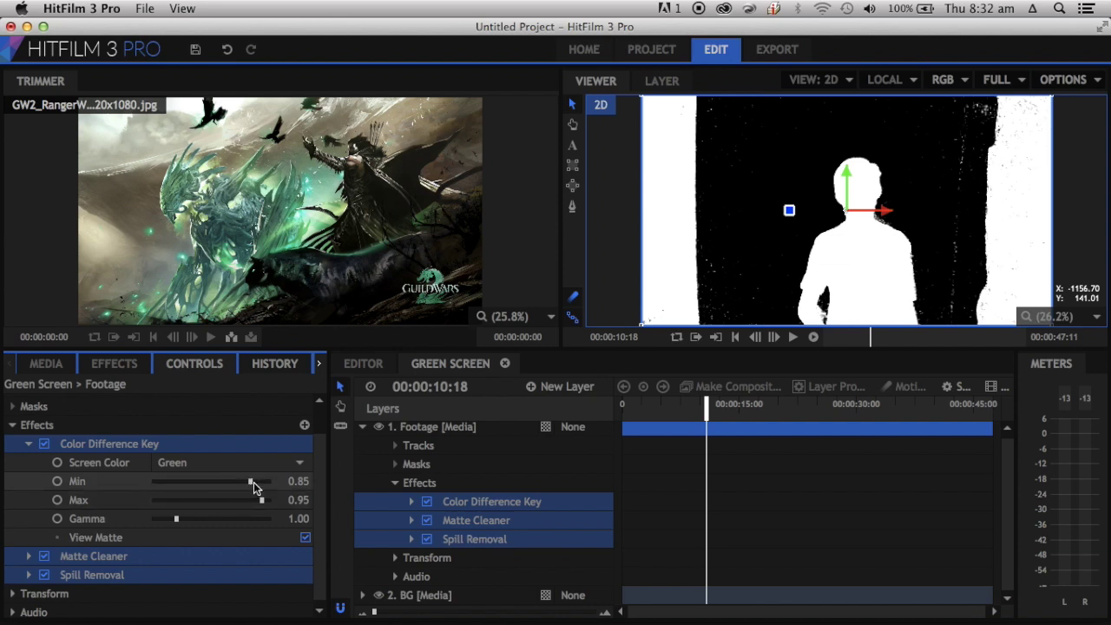
drag(253, 482, 273, 500)
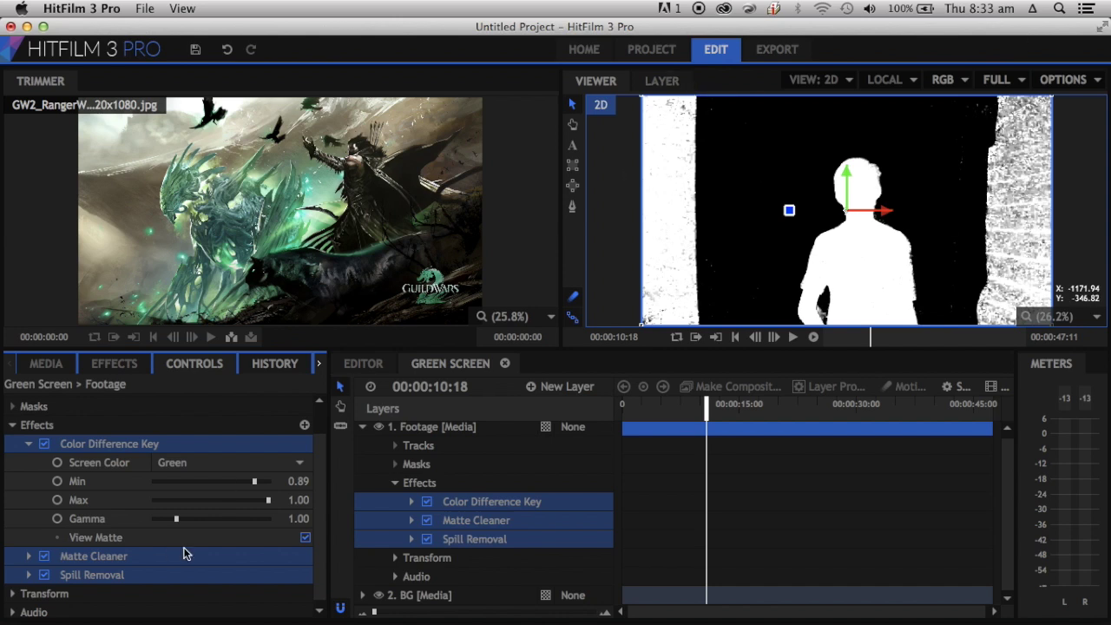
click(305, 538)
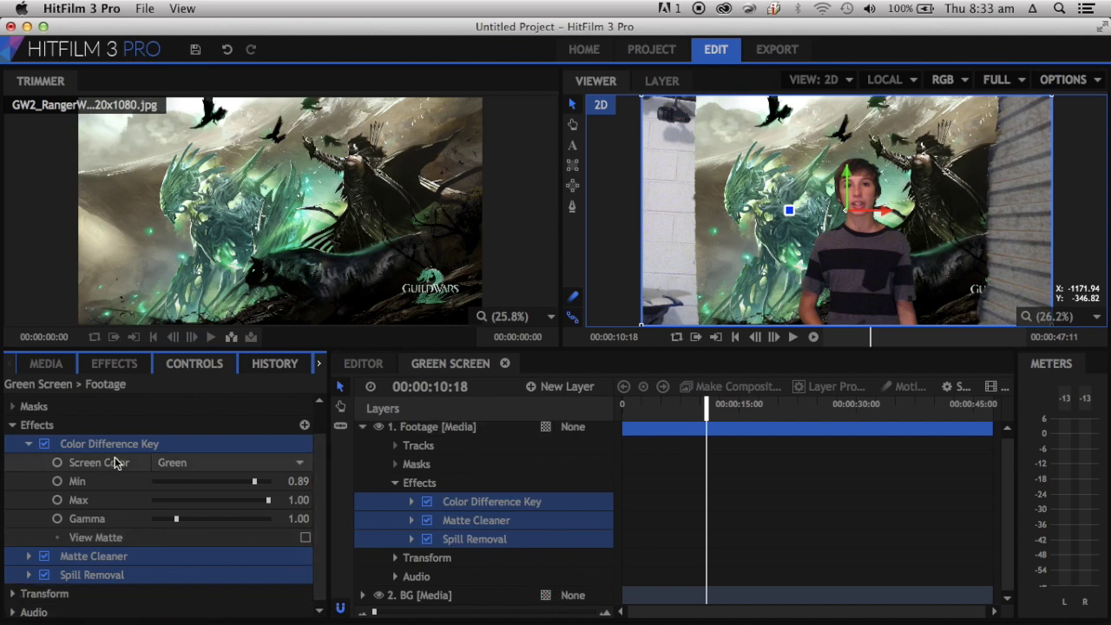
click(176, 470)
click(193, 492)
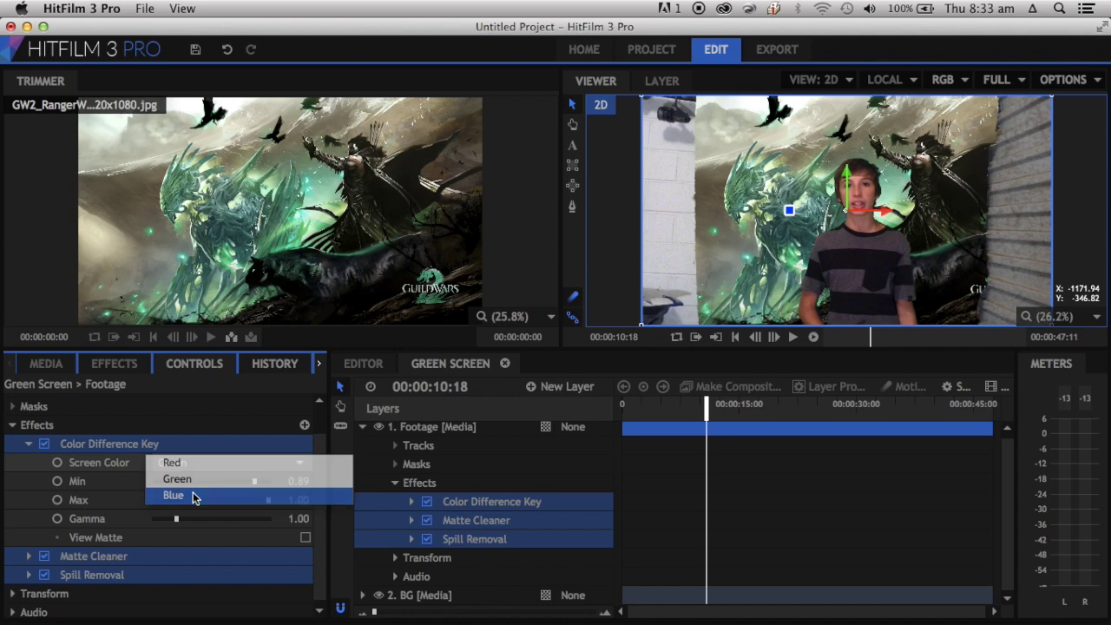
click(200, 471)
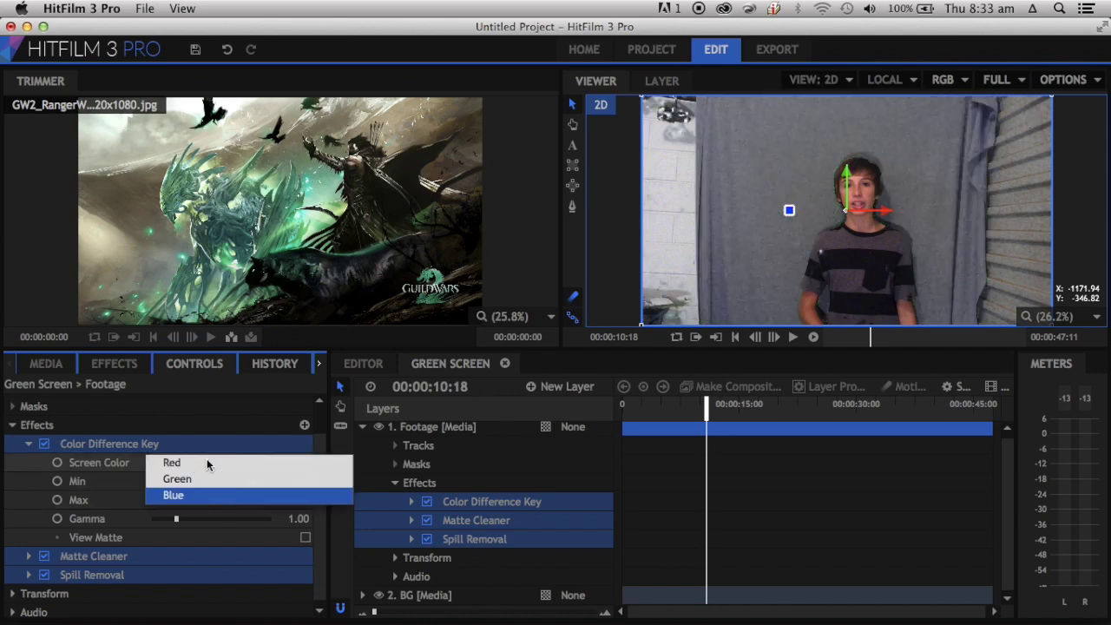
click(208, 466)
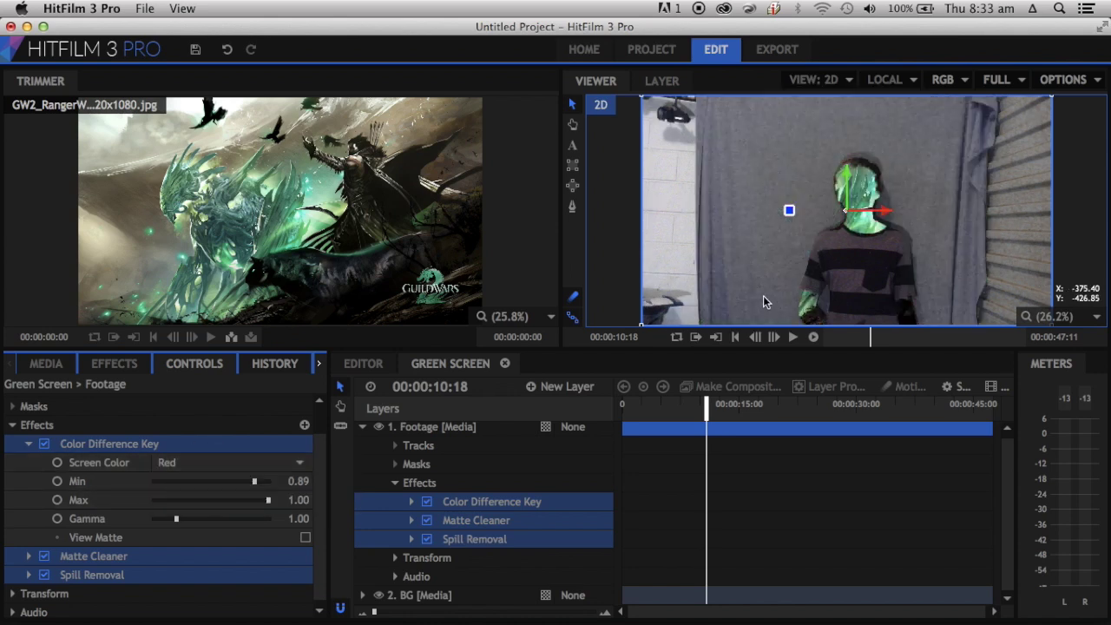
click(294, 464)
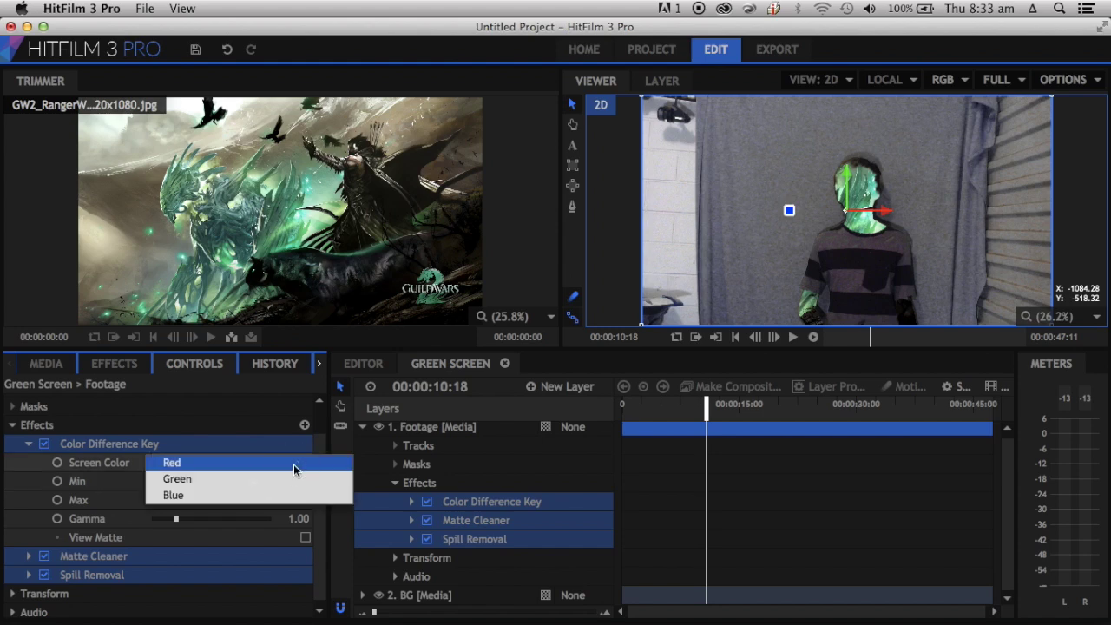
click(249, 481)
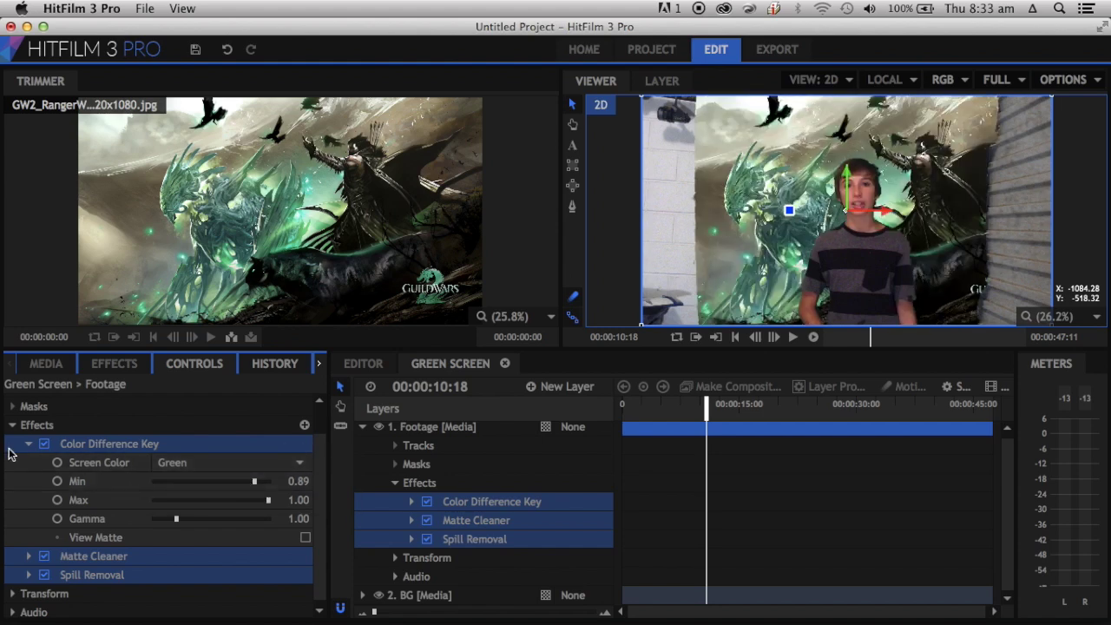
click(13, 427)
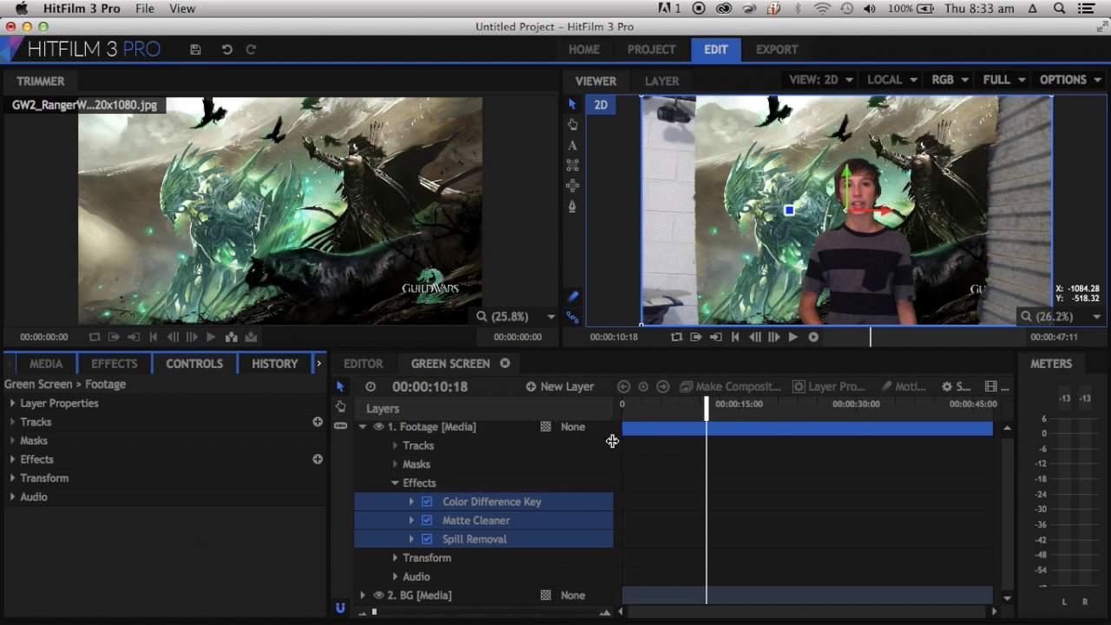
- Collapse and select the Footage layer, then choose the Freehand Mask tool
click(286, 564)
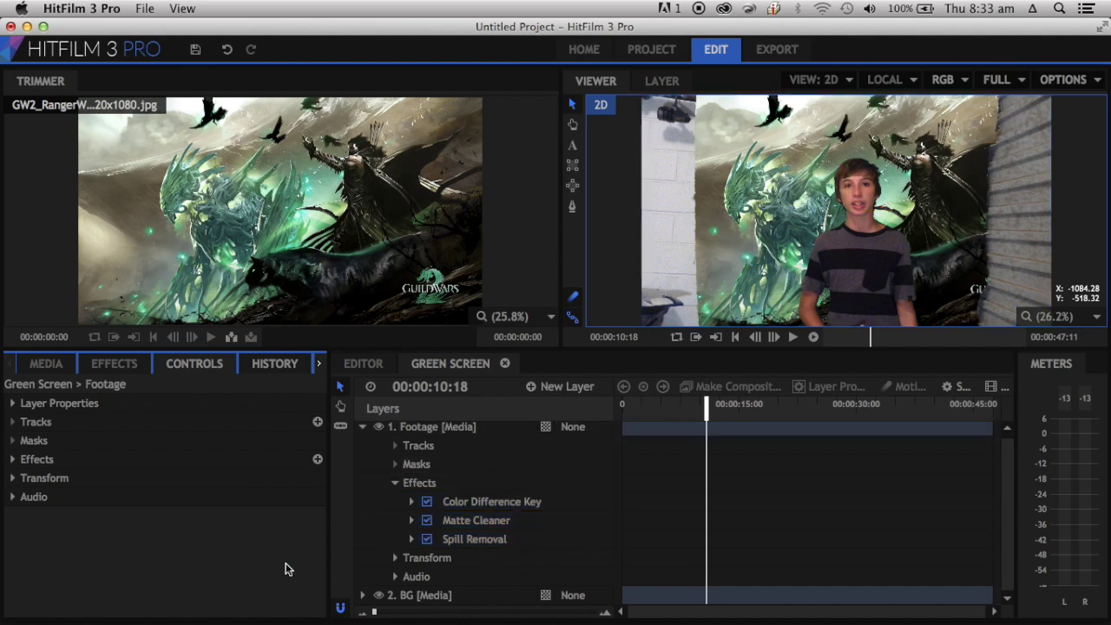
click(362, 427)
click(447, 431)
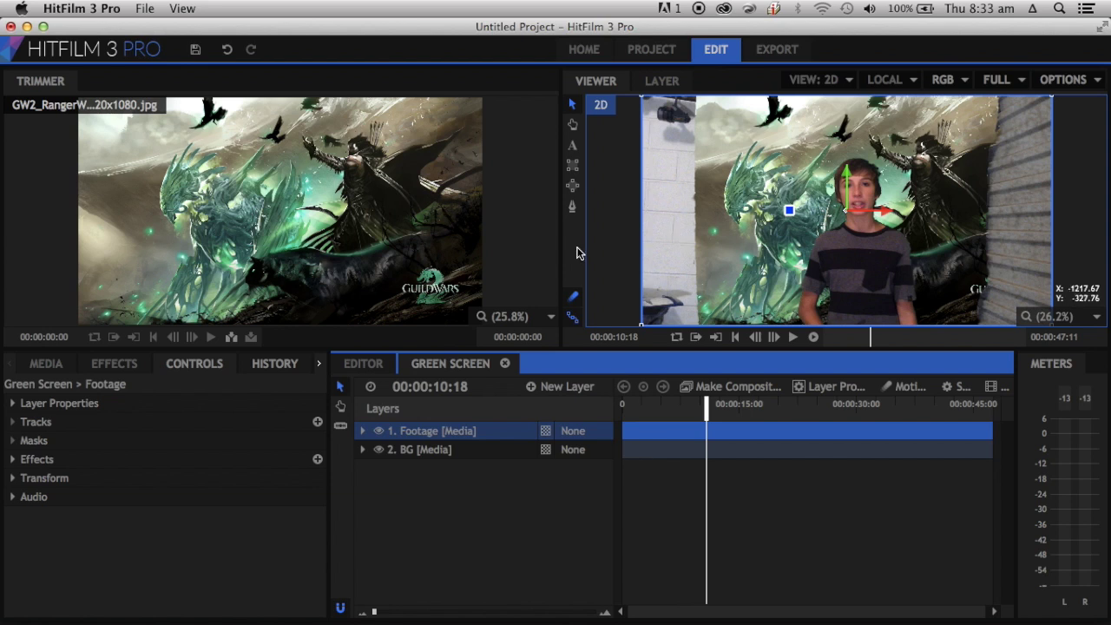
click(572, 207)
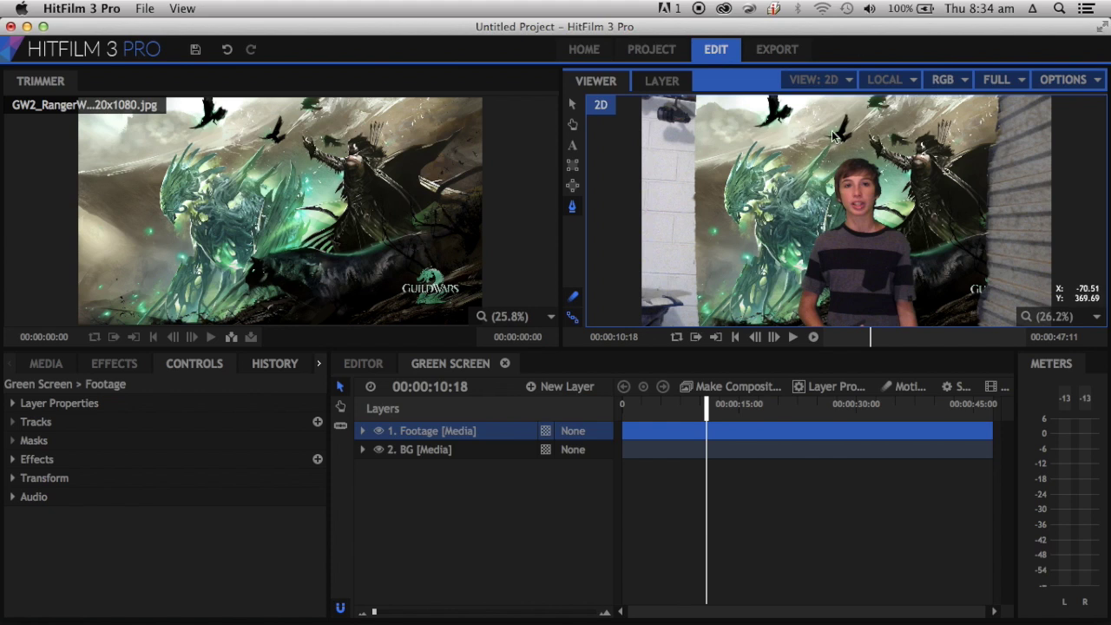
- Draw a triangular mask on the Footage layer, then undo it
click(841, 102)
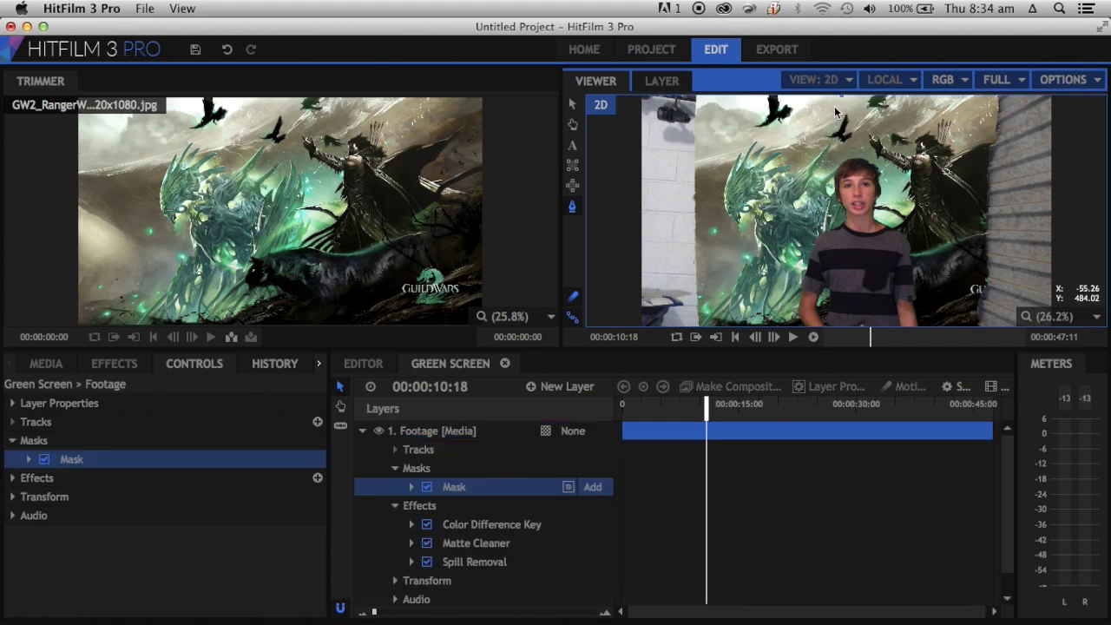
click(700, 327)
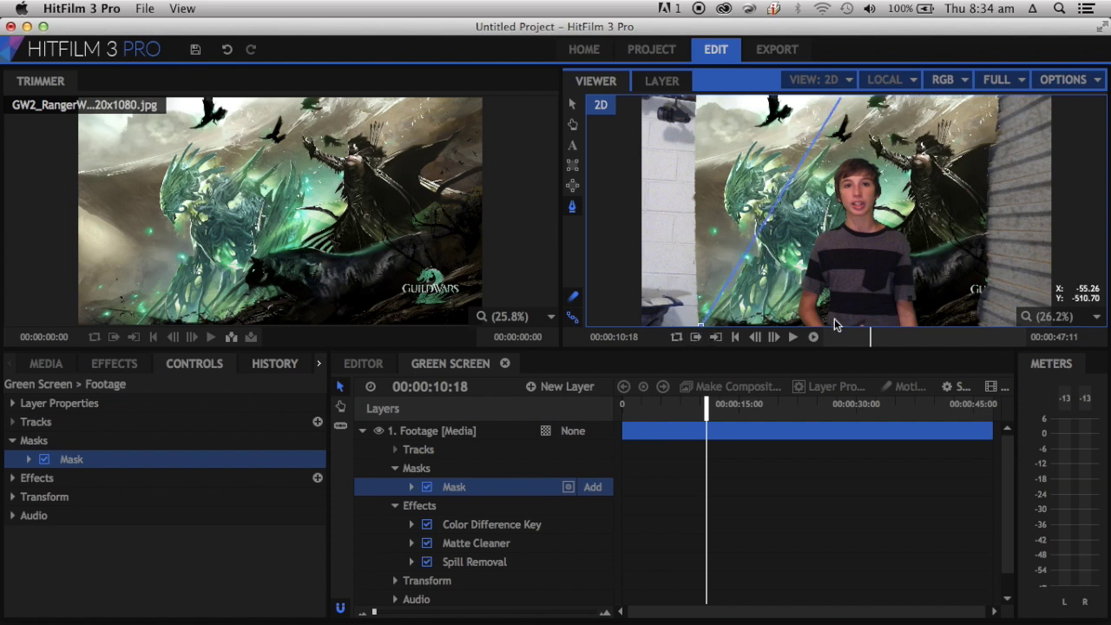
click(977, 324)
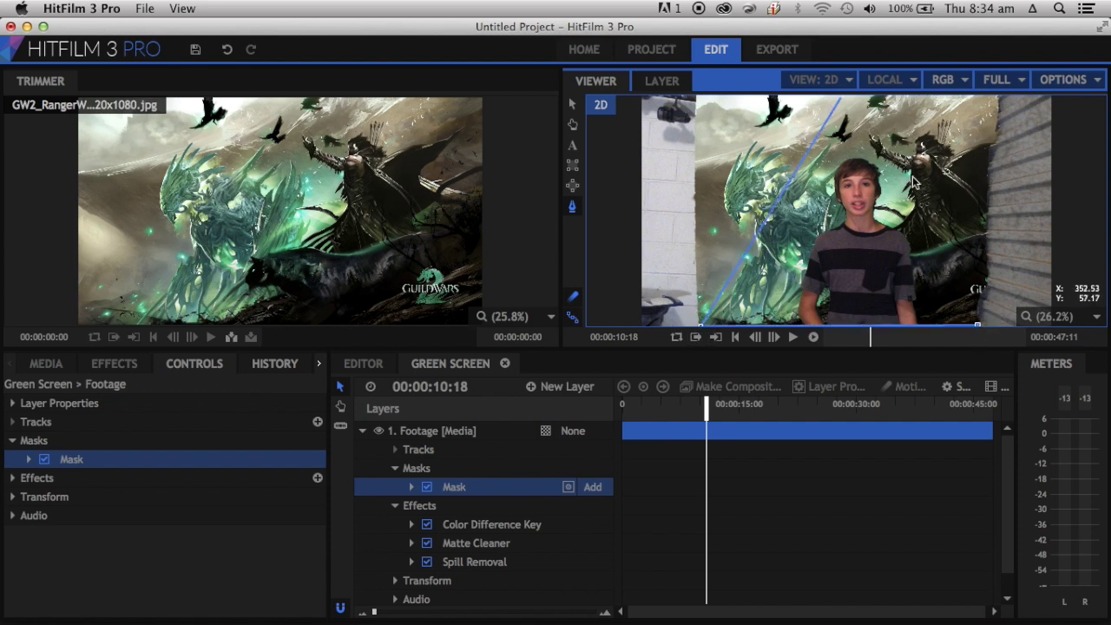
click(841, 103)
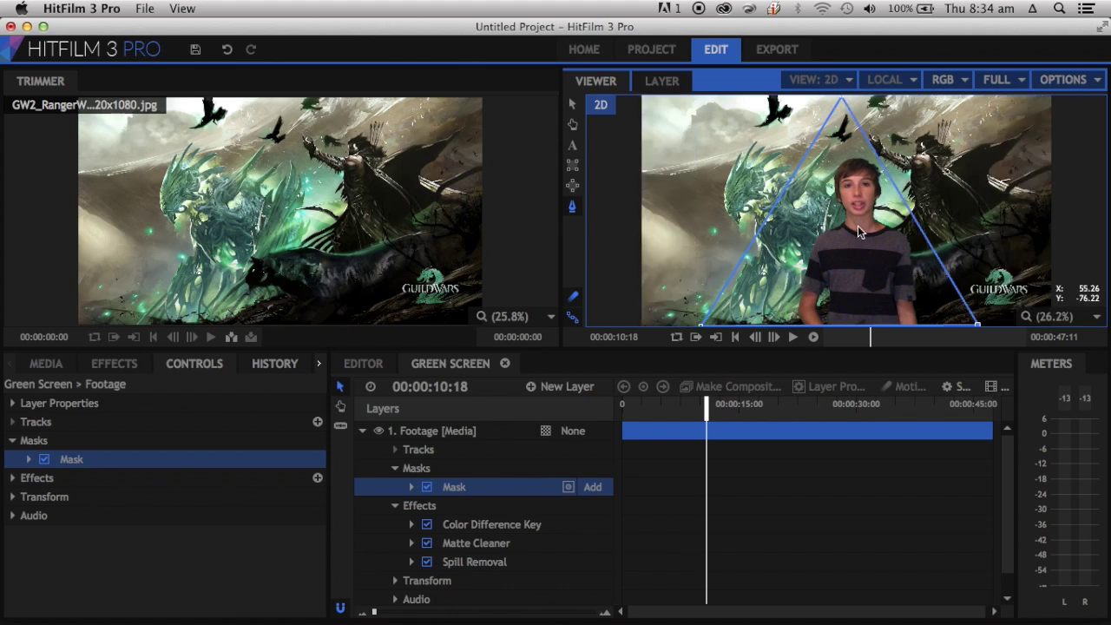
key(super+z)
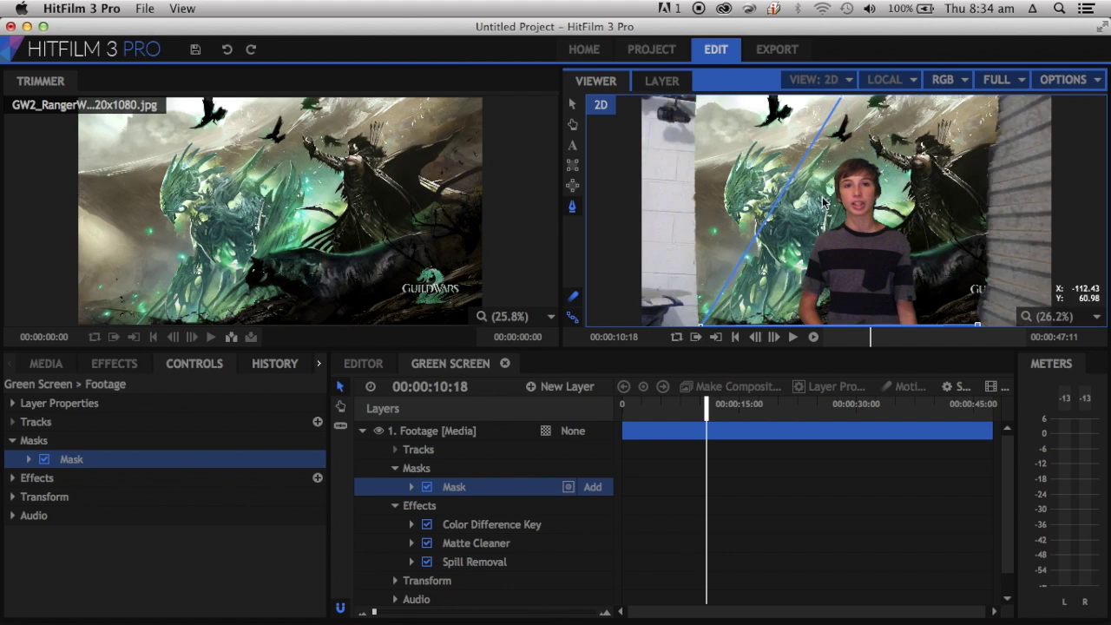
key(super+z)
key(super+z)
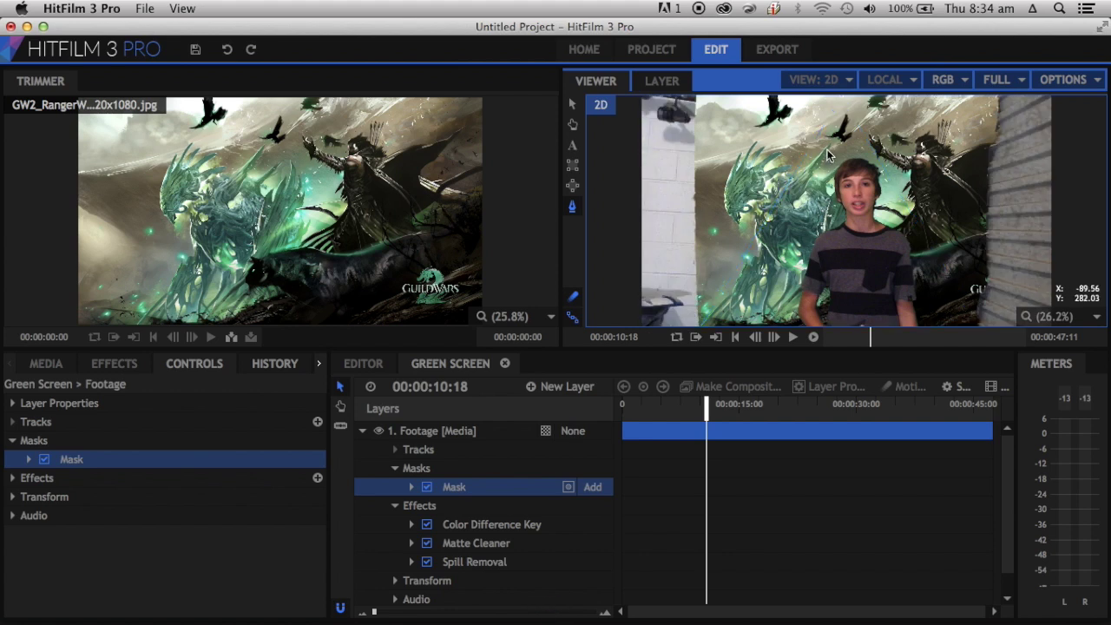
- Drag curved bezier mask points beside the person's head and to their right
drag(793, 323, 810, 241)
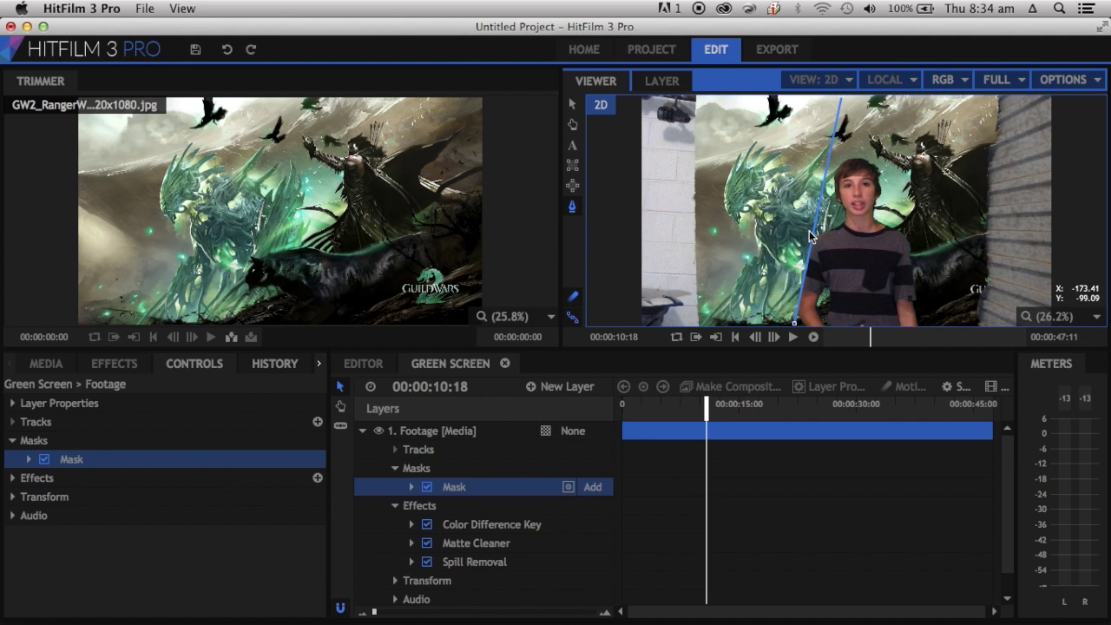
key(super+z)
drag(828, 159, 785, 314)
drag(943, 236, 899, 180)
- Delete the unfinished mask and reselect the Footage layer
right_click(462, 486)
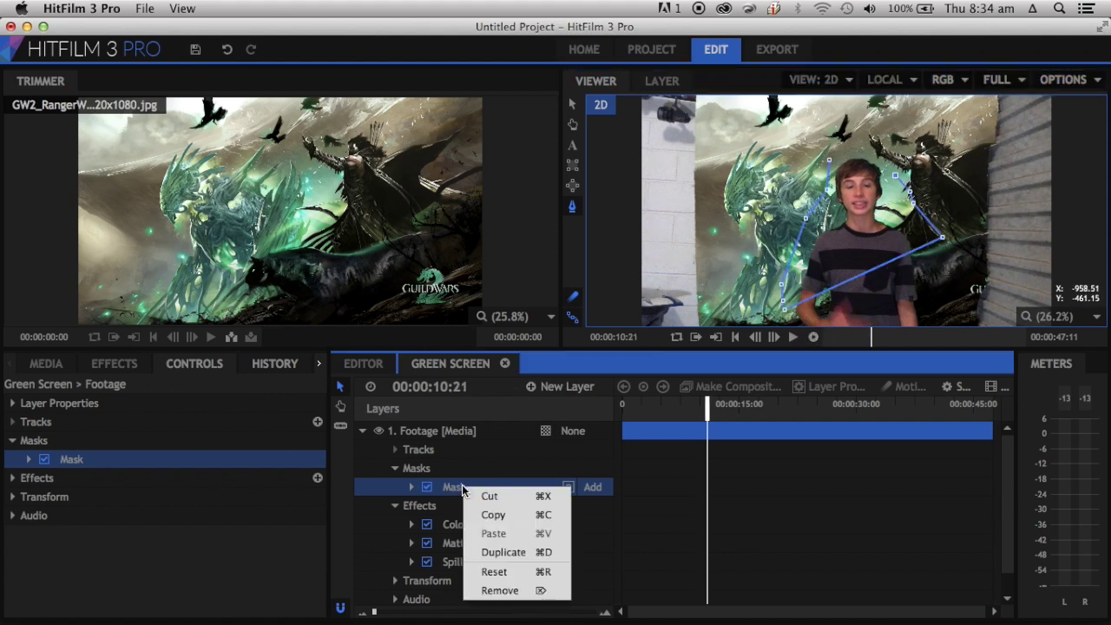
key(Delete)
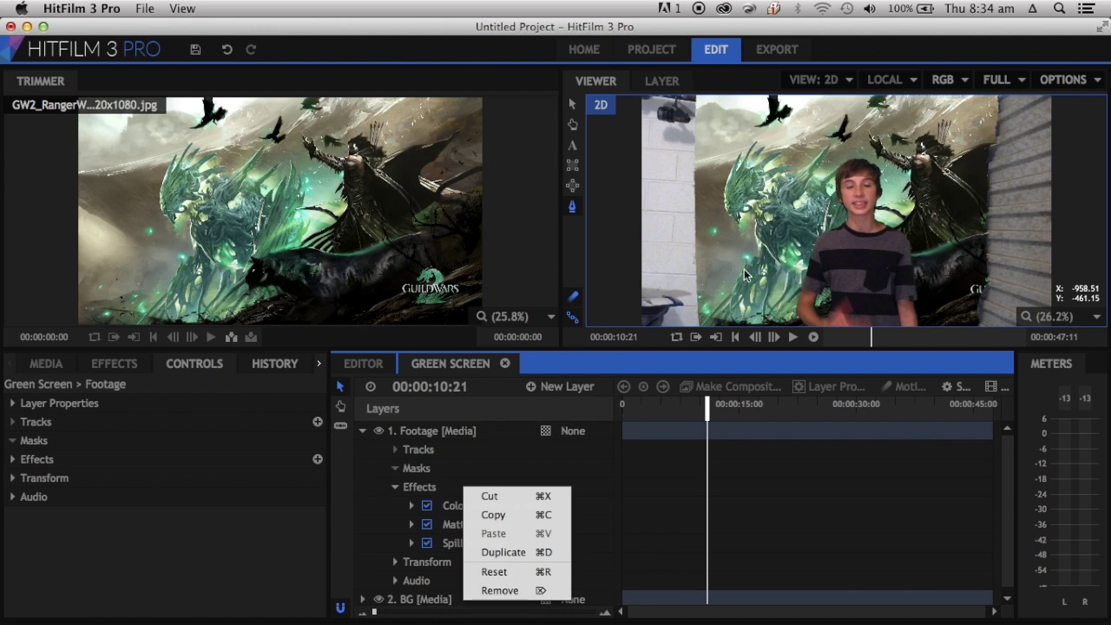
click(713, 113)
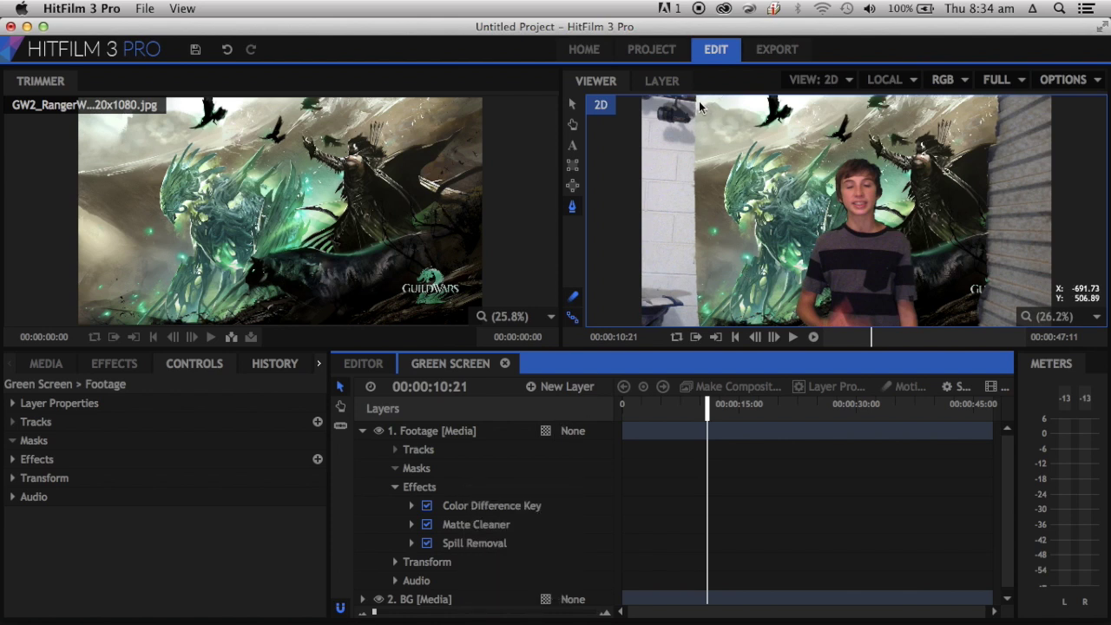
click(700, 99)
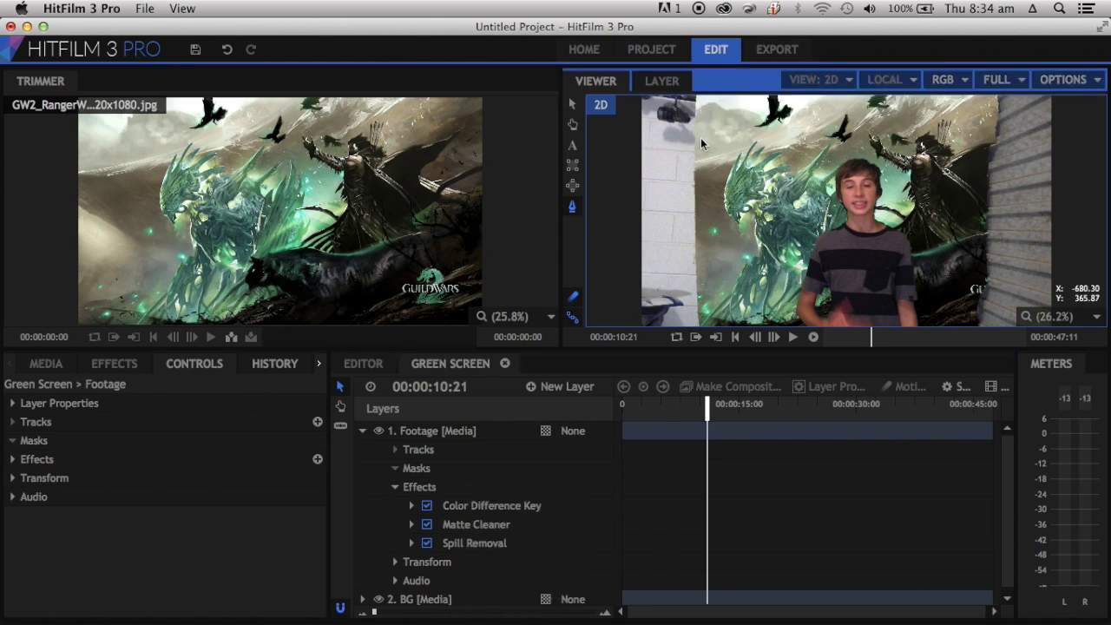
click(667, 431)
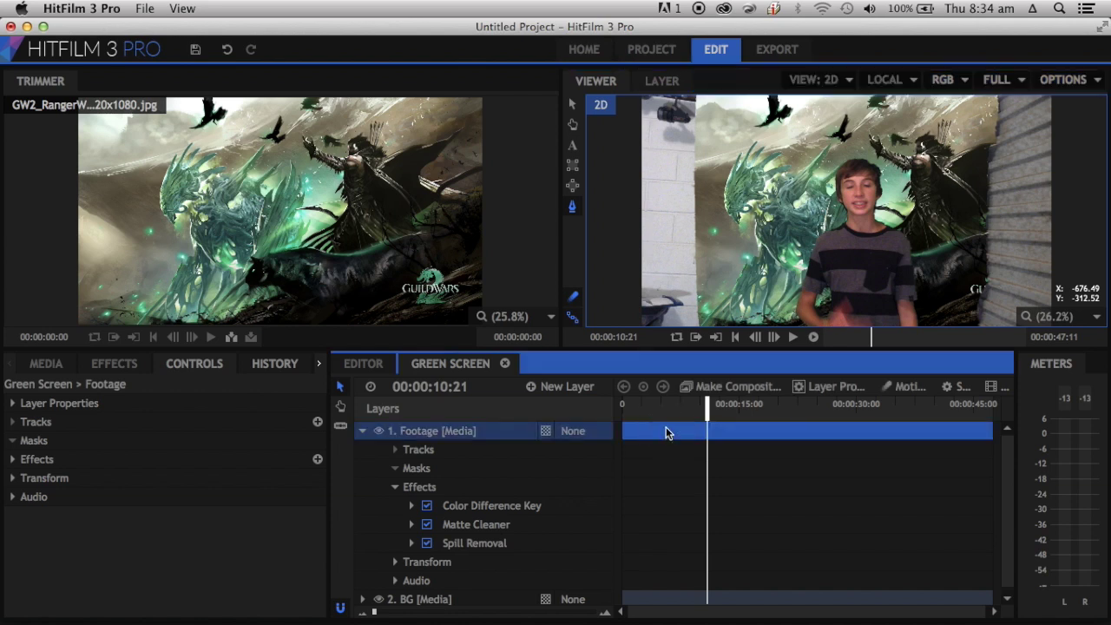
- Draw a closed mask just inside the left and right walls to trim them off
click(702, 96)
click(704, 323)
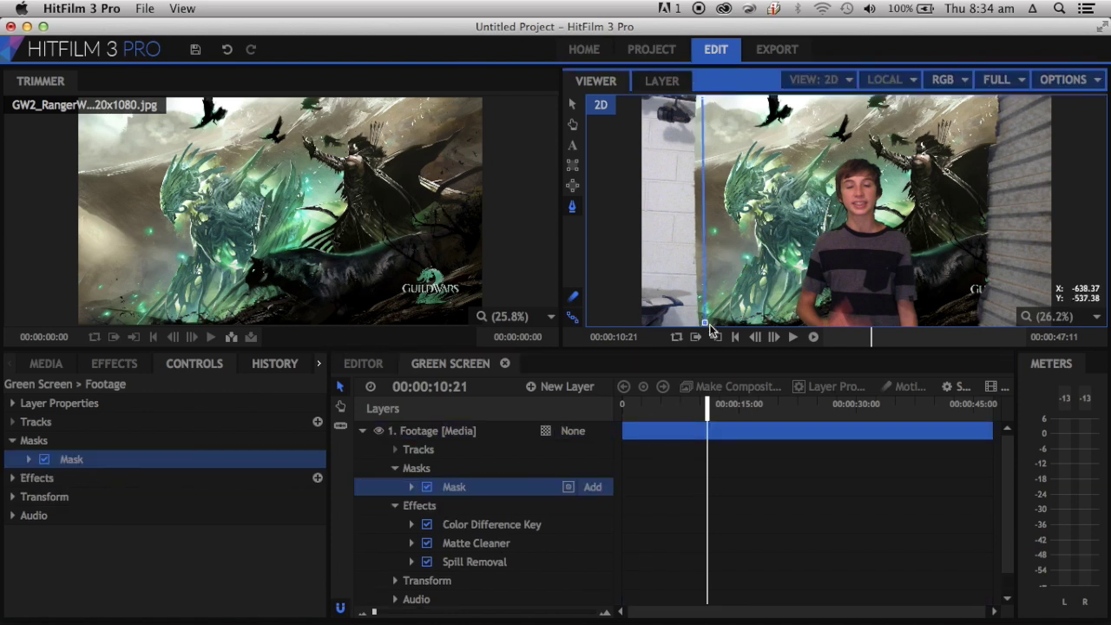
click(956, 325)
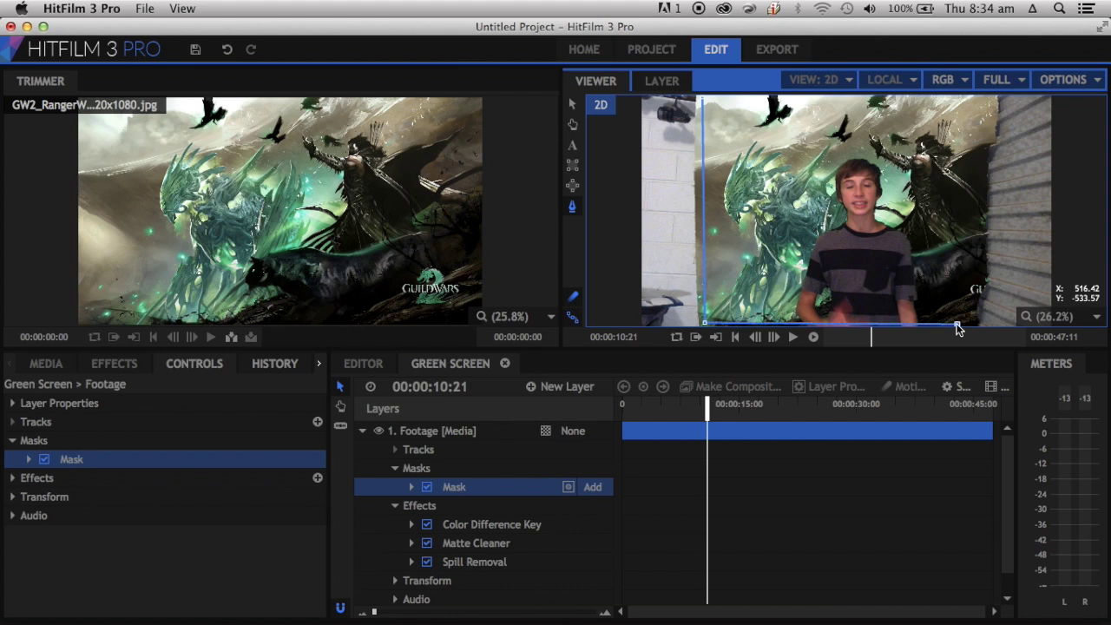
click(704, 329)
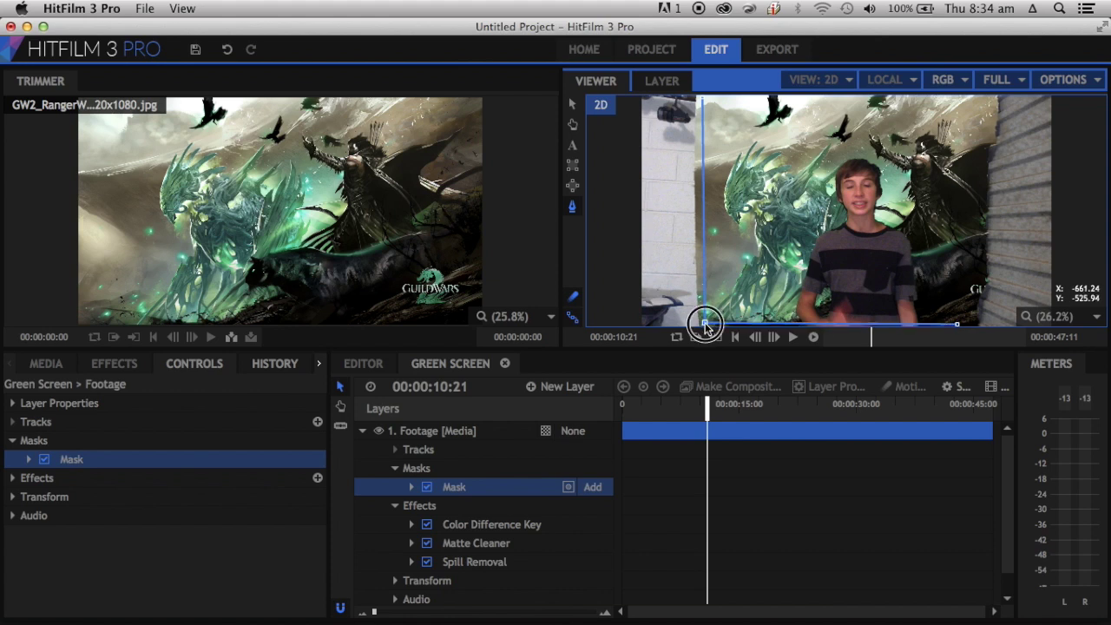
click(958, 326)
click(960, 295)
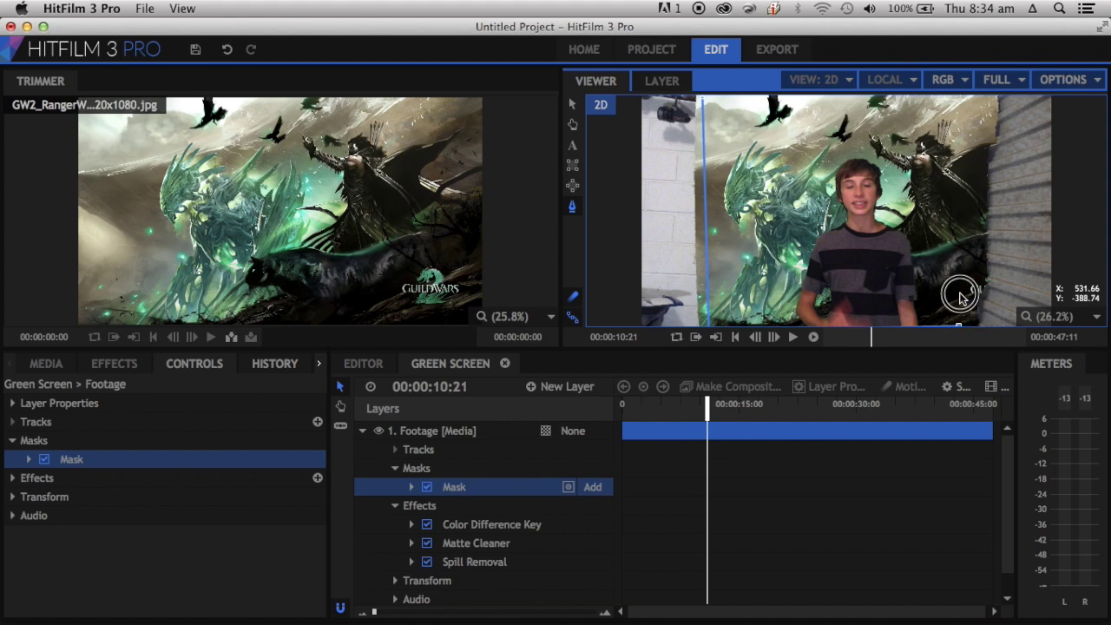
click(960, 260)
click(960, 208)
click(946, 122)
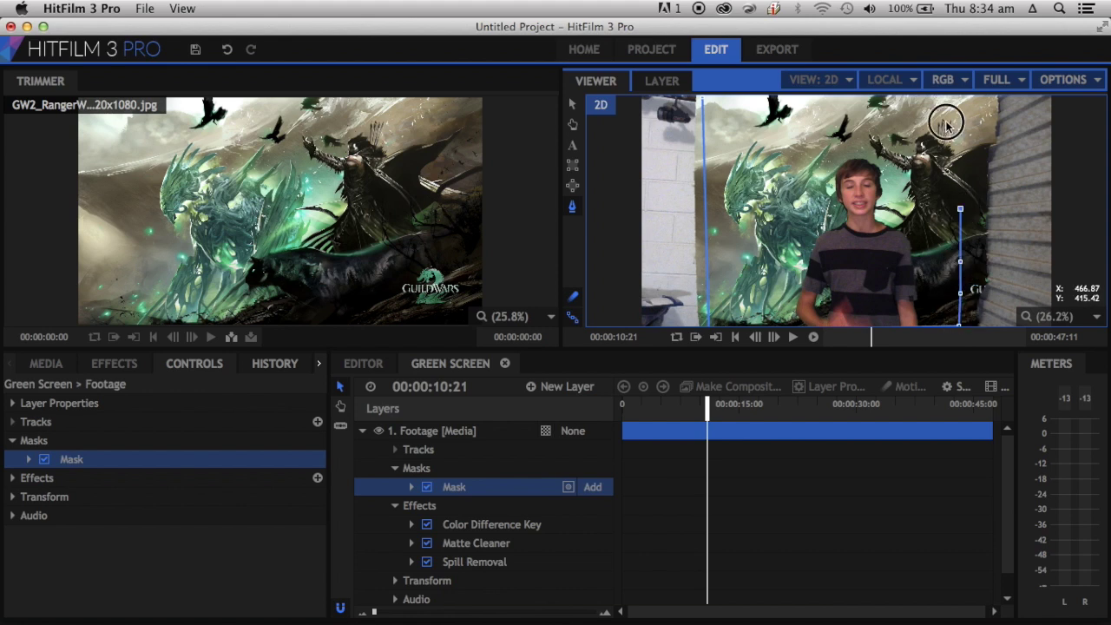
click(702, 97)
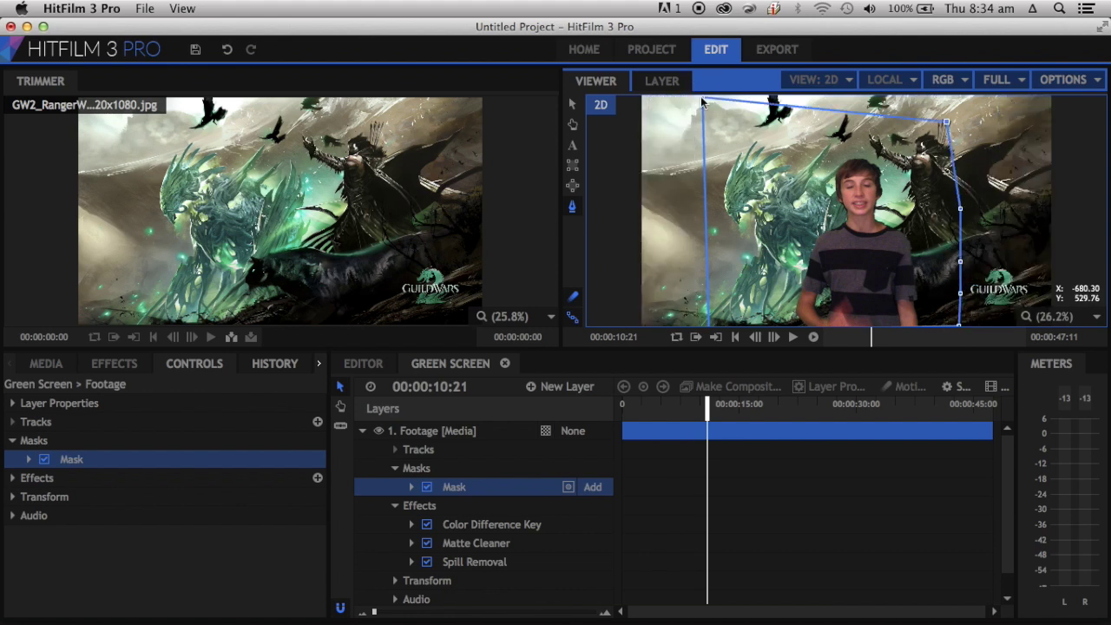
click(720, 503)
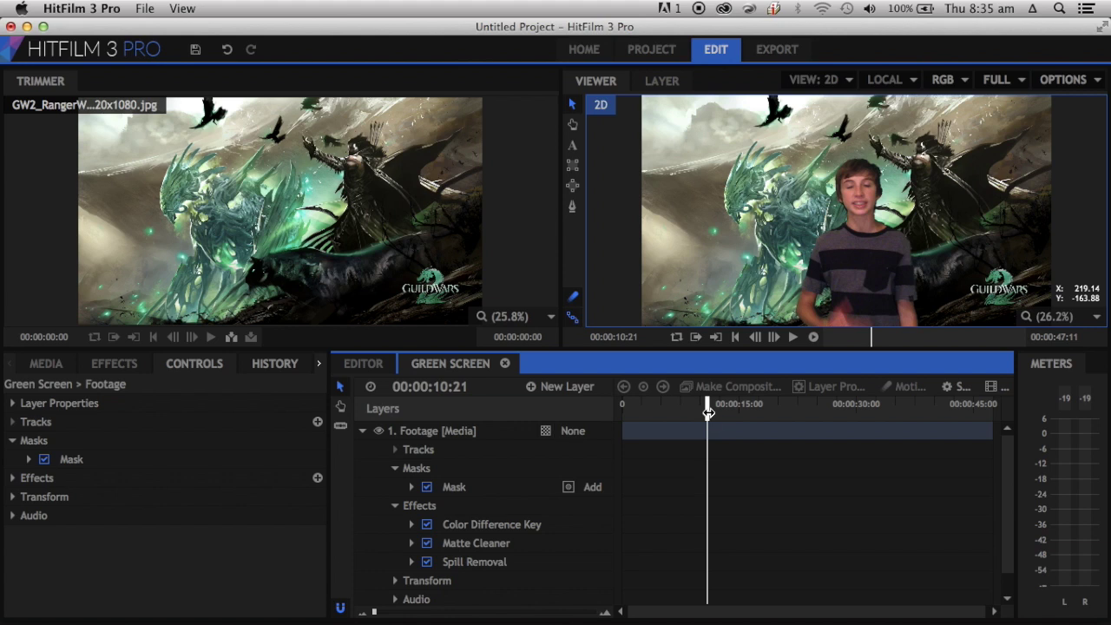
drag(708, 413, 742, 416)
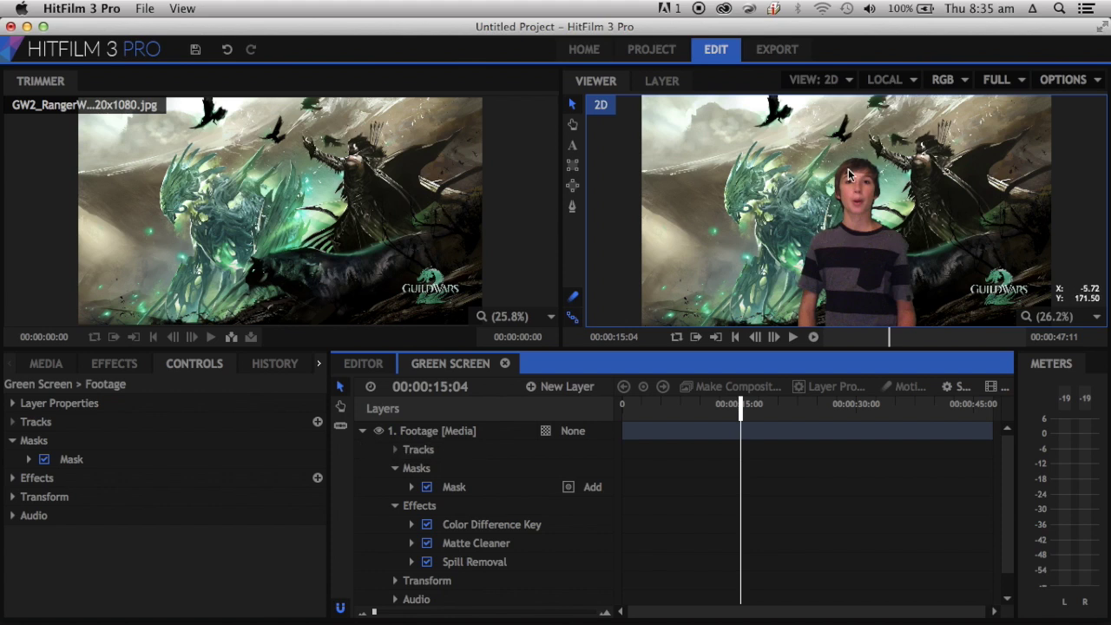
drag(741, 404, 790, 413)
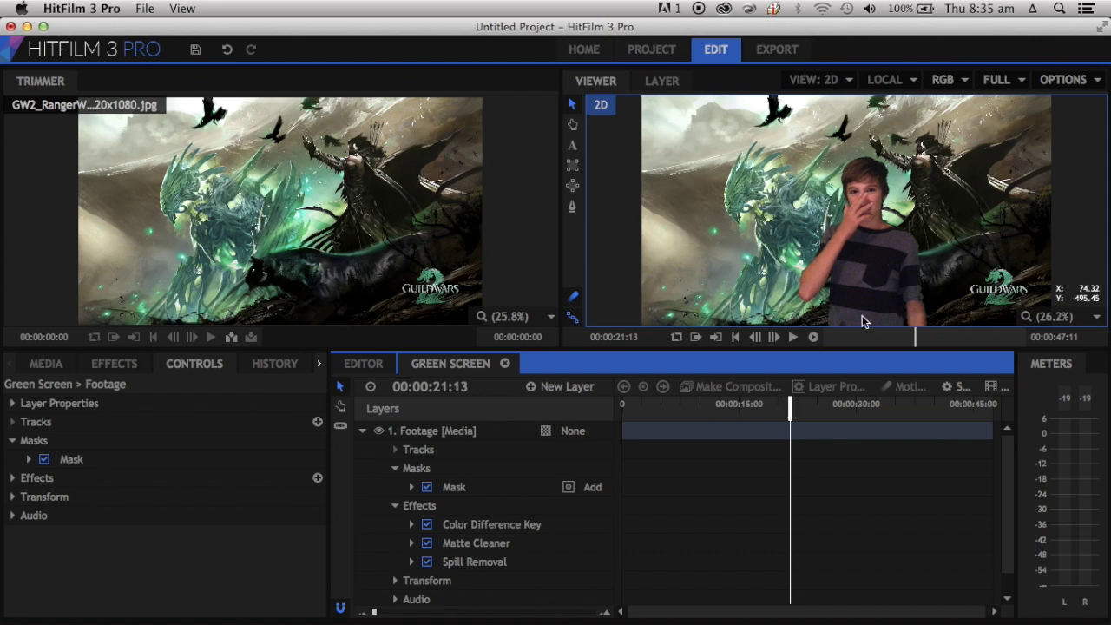
drag(791, 408, 719, 417)
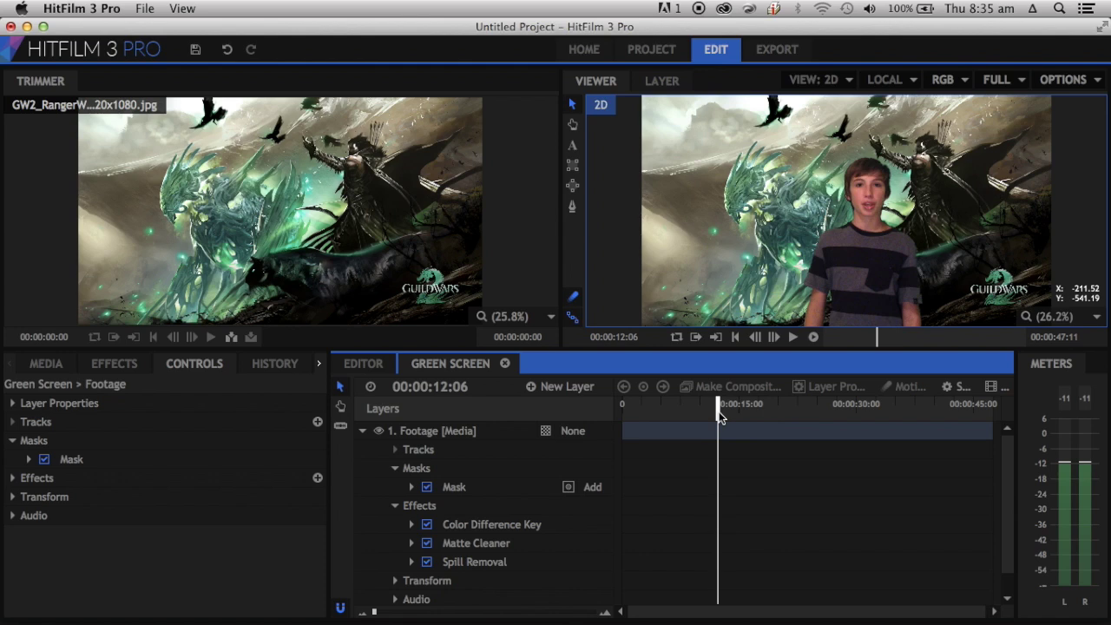
scroll(937, 295, up, 10)
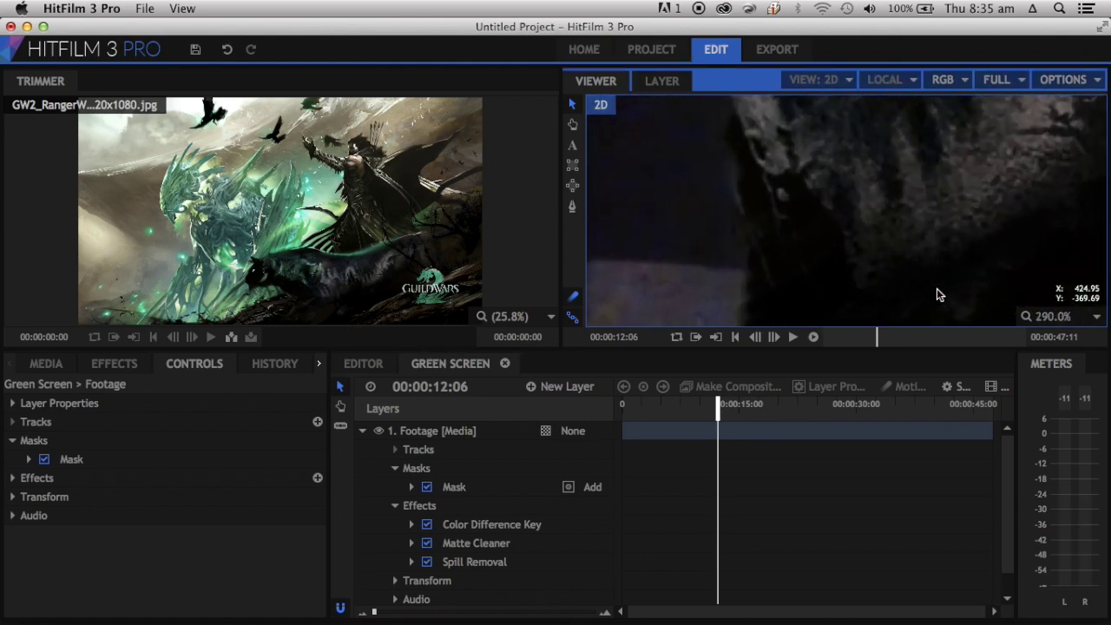
scroll(937, 295, down, 5)
key(h)
drag(880, 186, 1010, 393)
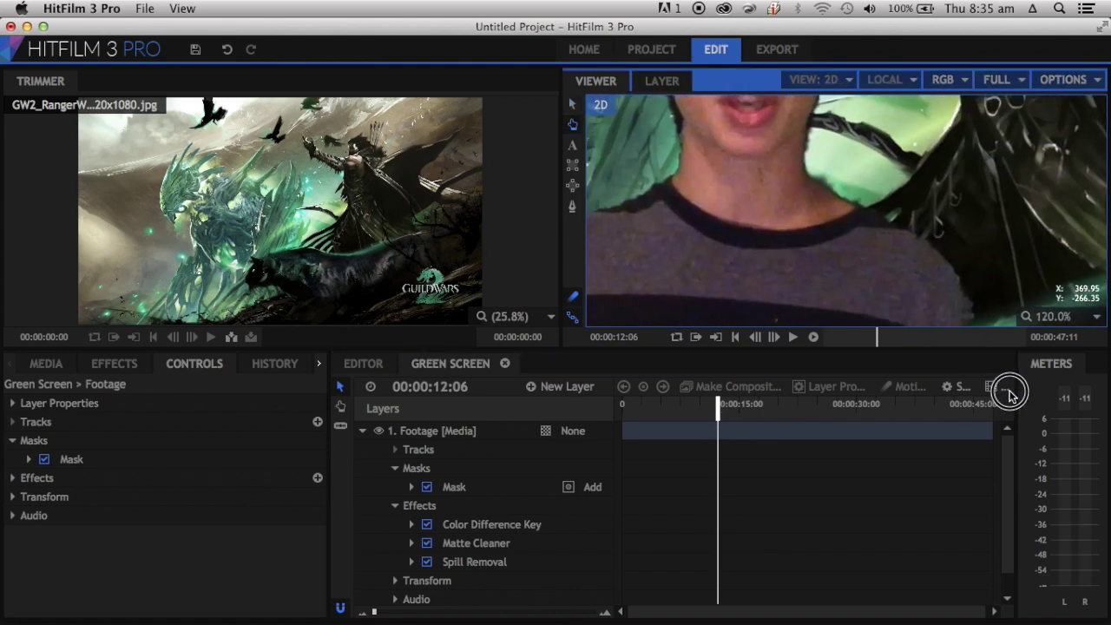
drag(842, 267, 860, 359)
scroll(859, 243, up, 5)
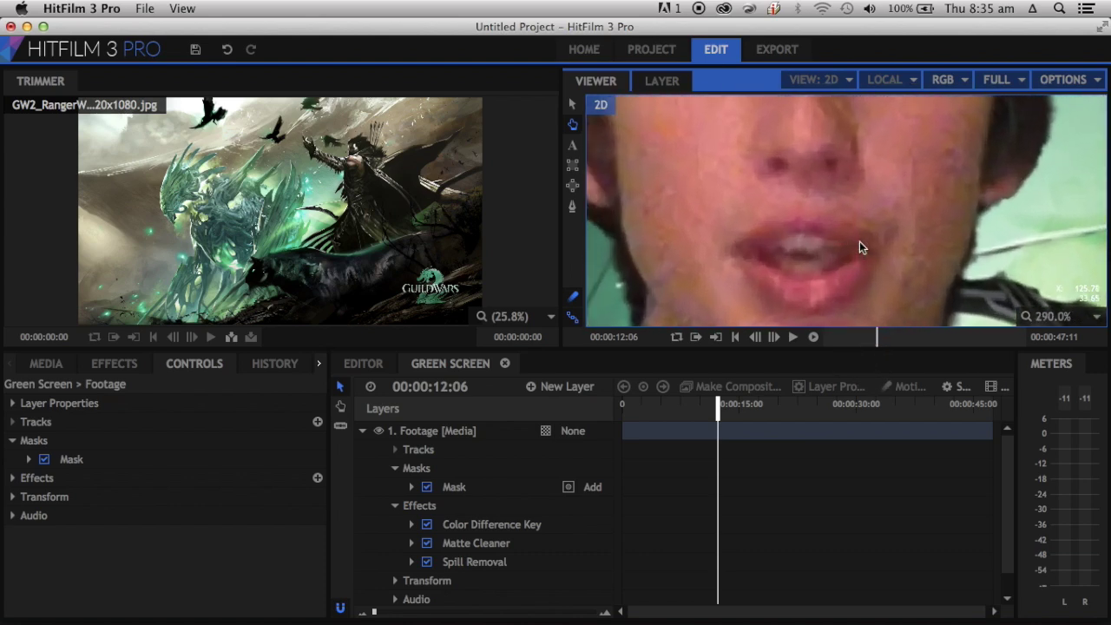
scroll(859, 247, up, 5)
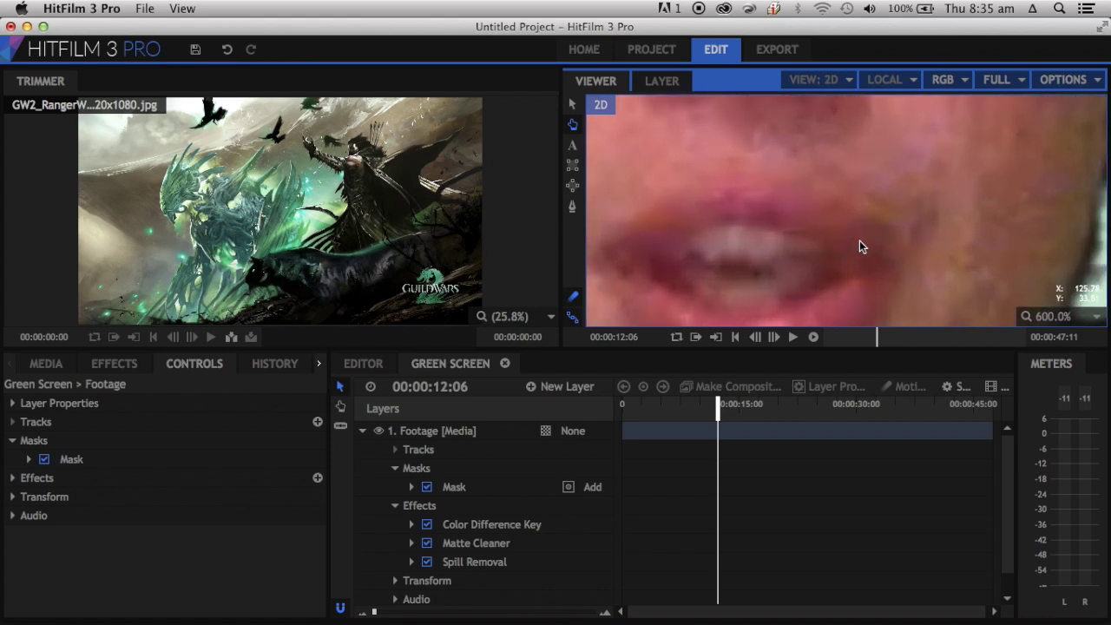
click(1096, 317)
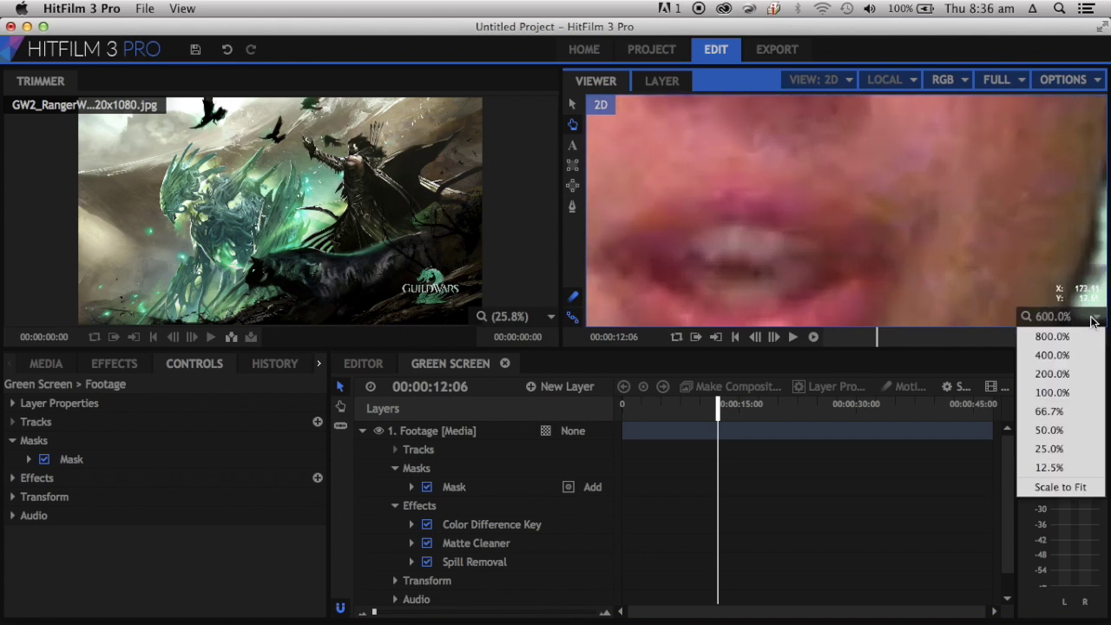
click(1060, 487)
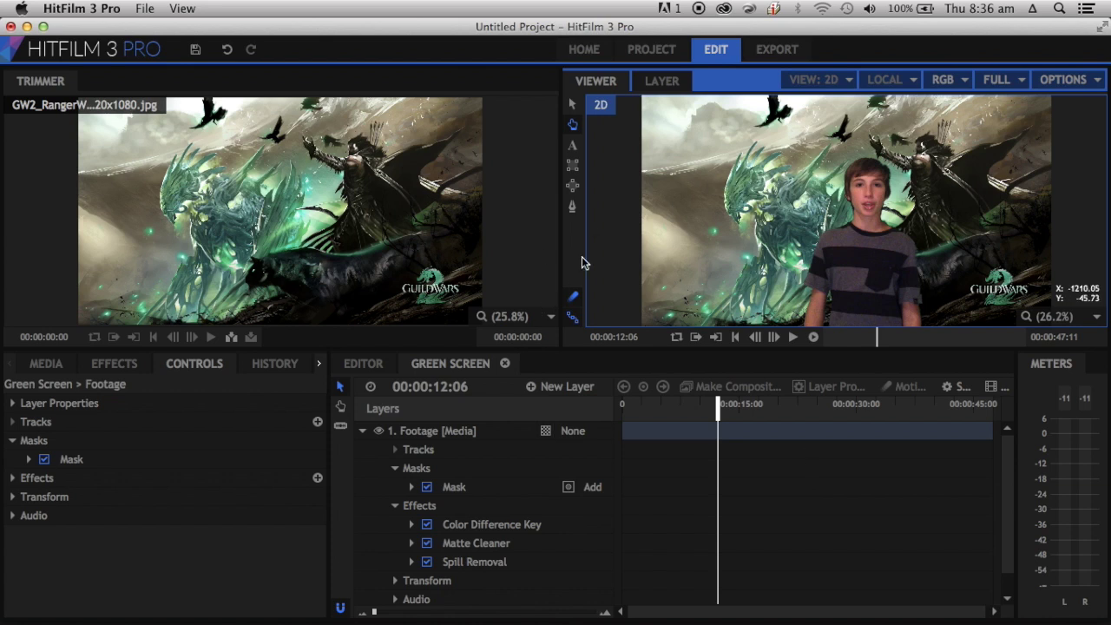
- Switch the Viewer back to the Selection tool
click(573, 104)
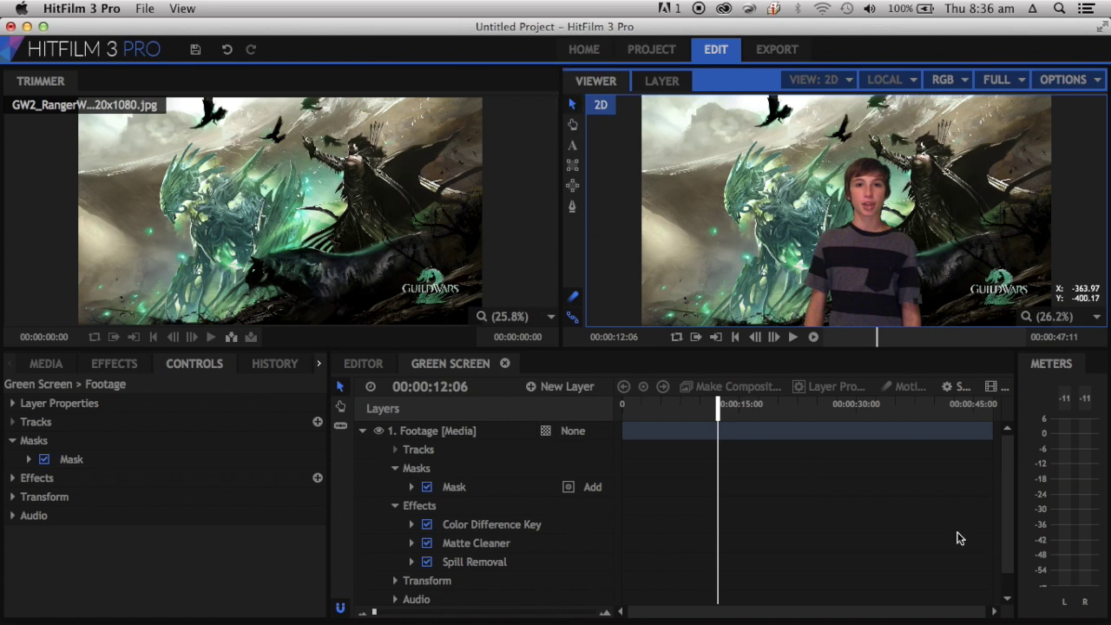